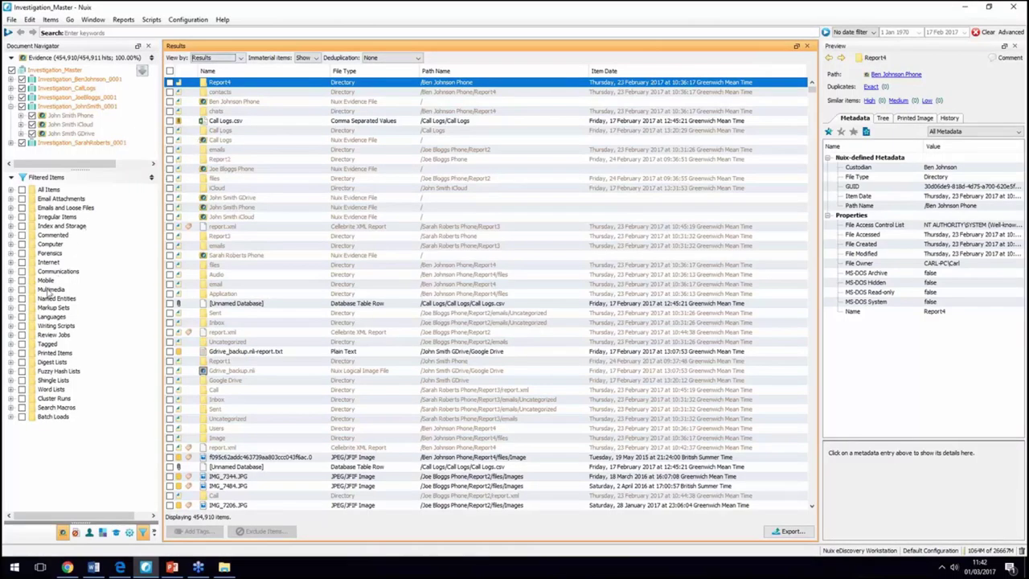
pyautogui.click(12, 286)
pyautogui.click(10, 272)
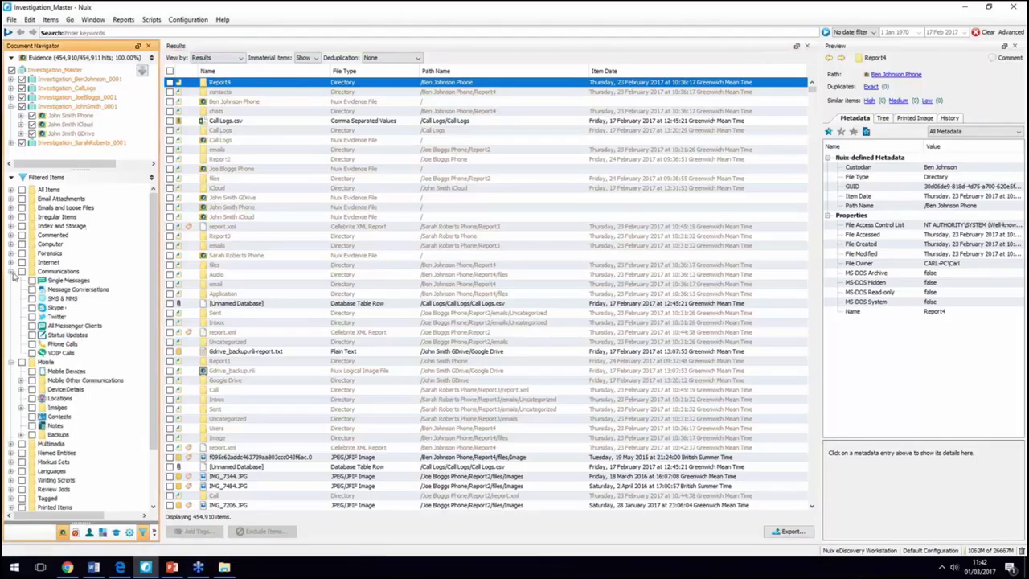
pyautogui.scroll(-2, 126, 294)
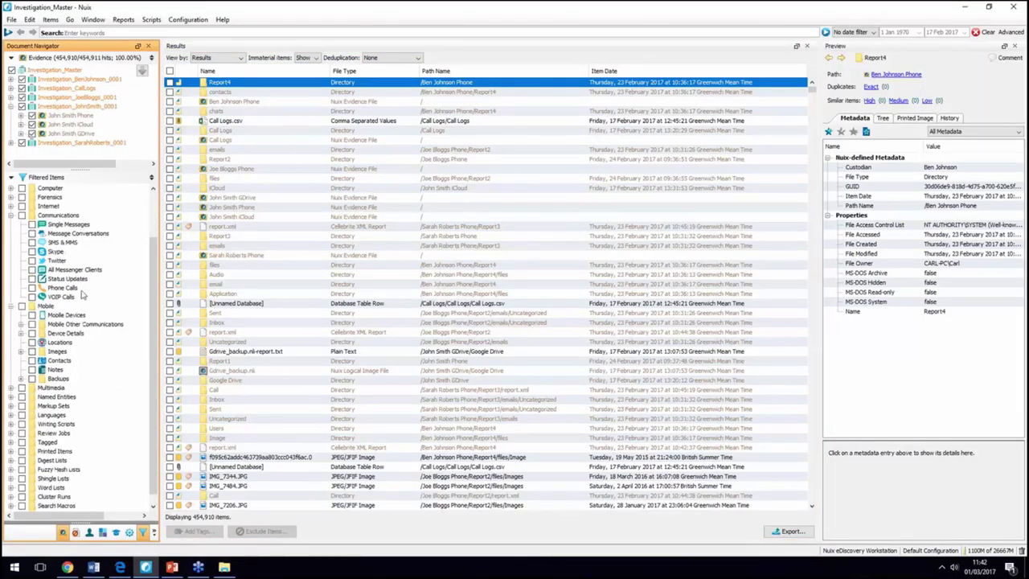
pyautogui.click(33, 292)
pyautogui.click(32, 289)
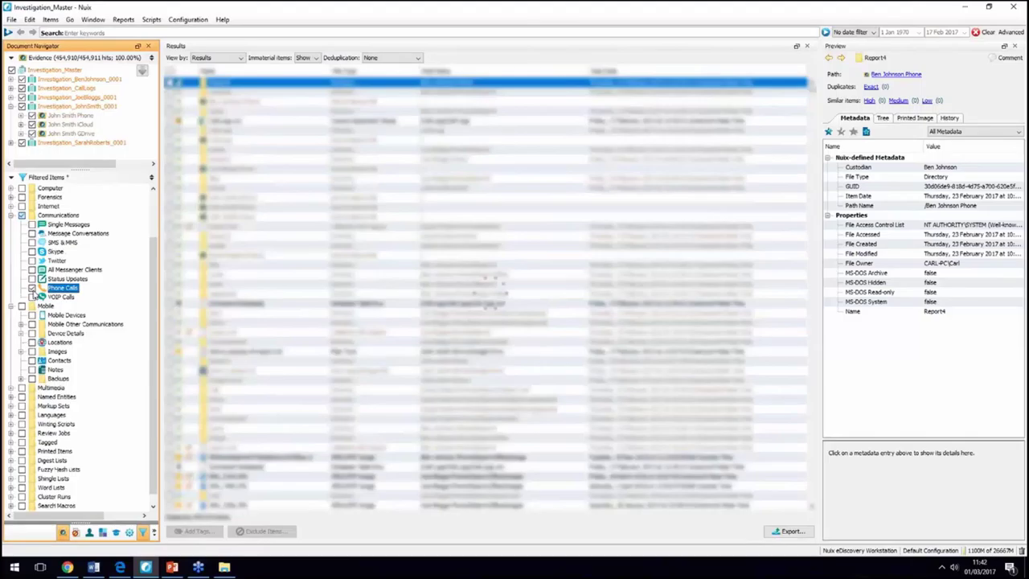
pyautogui.click(33, 290)
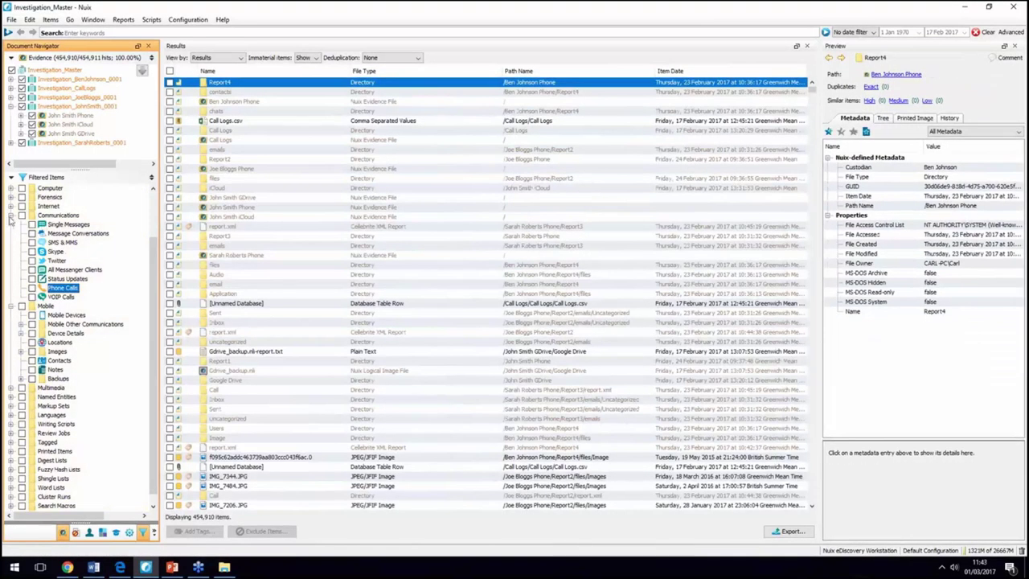
pyautogui.click(12, 216)
pyautogui.click(12, 281)
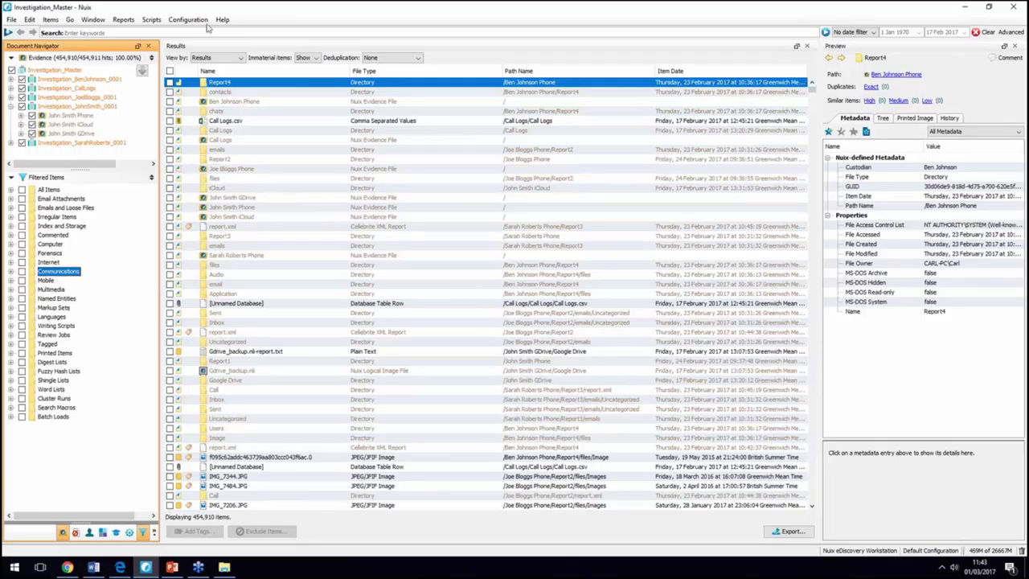
# Switch the results to the Entities view and list the Phone Number entities.
pyautogui.click(227, 57)
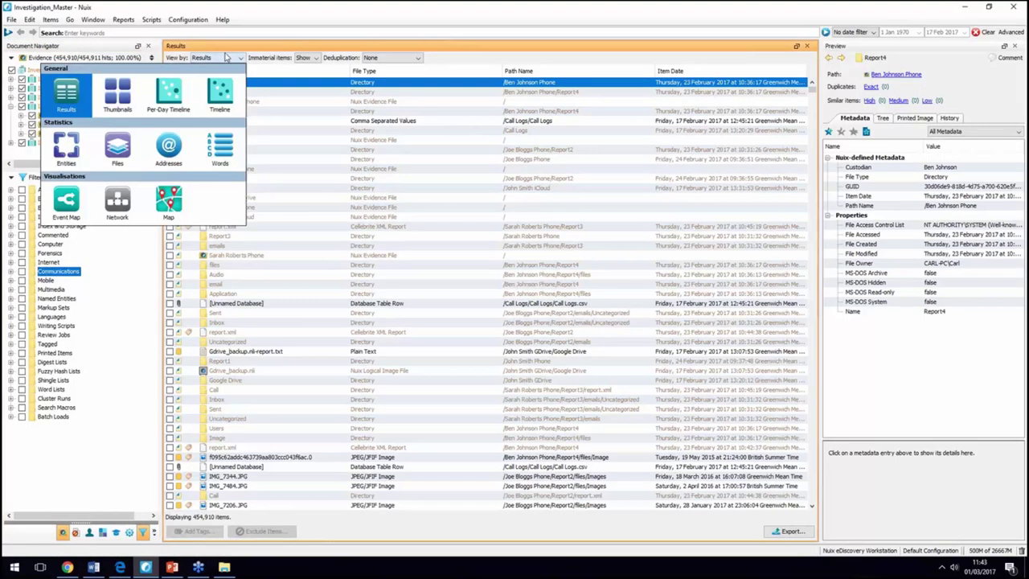
pyautogui.click(66, 146)
pyautogui.click(233, 70)
pyautogui.click(257, 107)
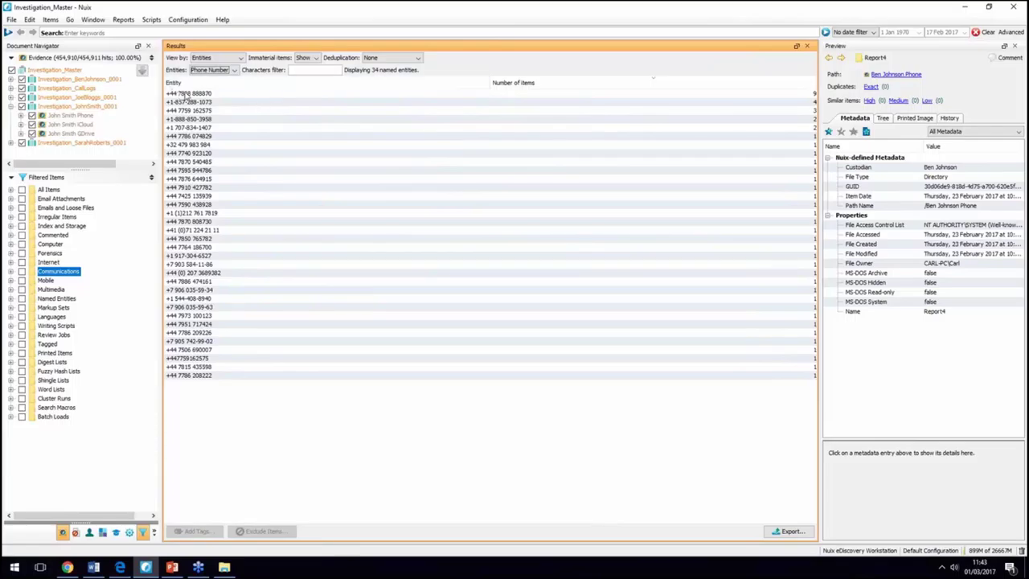
# Select the two most frequent +44 phone numbers plus the next two +44 numbers in the list, and show them in Context.
pyautogui.click(187, 95)
pyautogui.keyDown('ctrl'); pyautogui.click(203, 111); pyautogui.keyUp('ctrl')
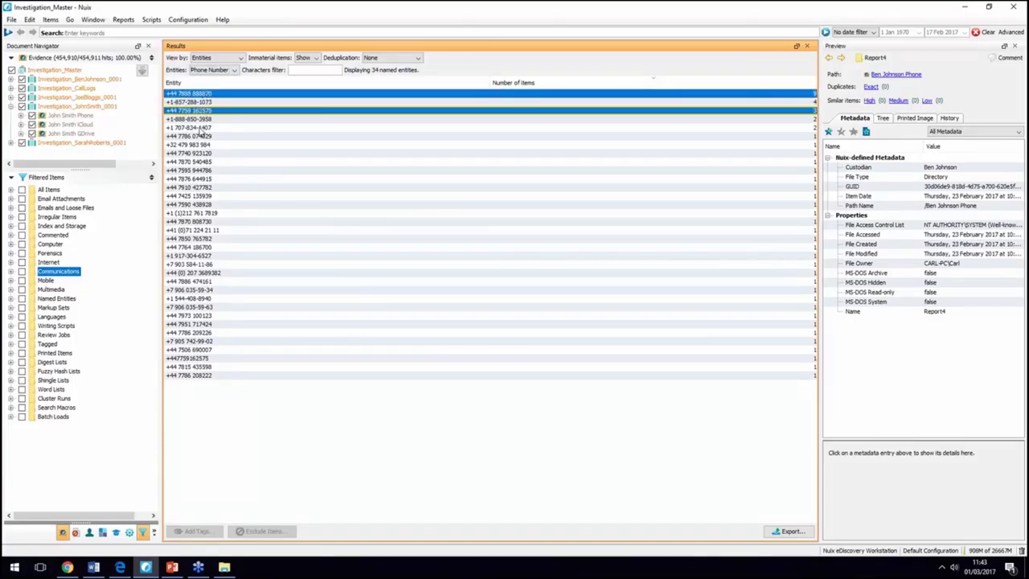
pyautogui.keyDown('ctrl'); pyautogui.click(196, 136); pyautogui.keyUp('ctrl')
pyautogui.keyDown('ctrl'); pyautogui.click(196, 154); pyautogui.keyUp('ctrl')
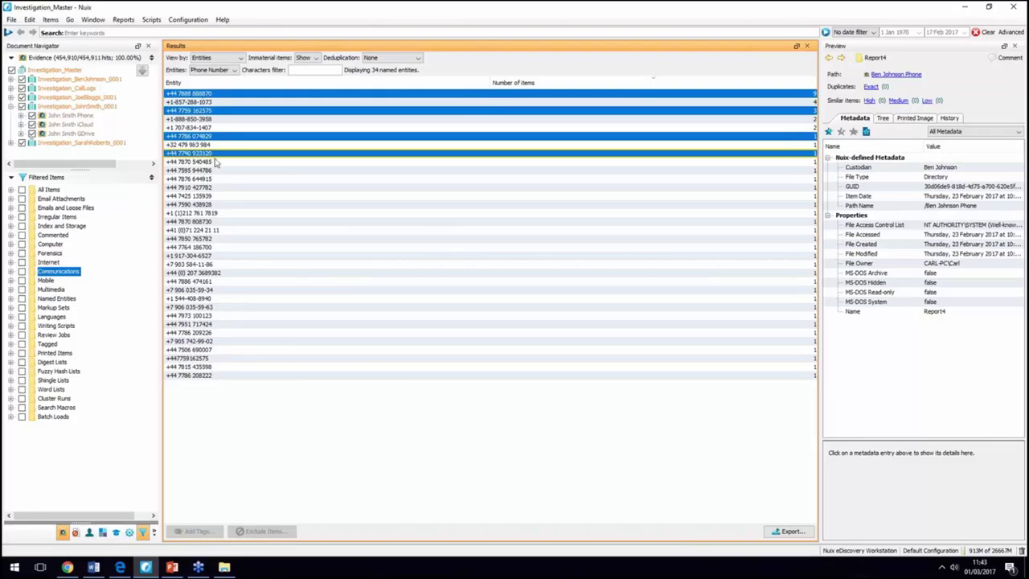
pyautogui.rightClick(219, 96)
pyautogui.moveTo(255, 100)
pyautogui.click(310, 102)
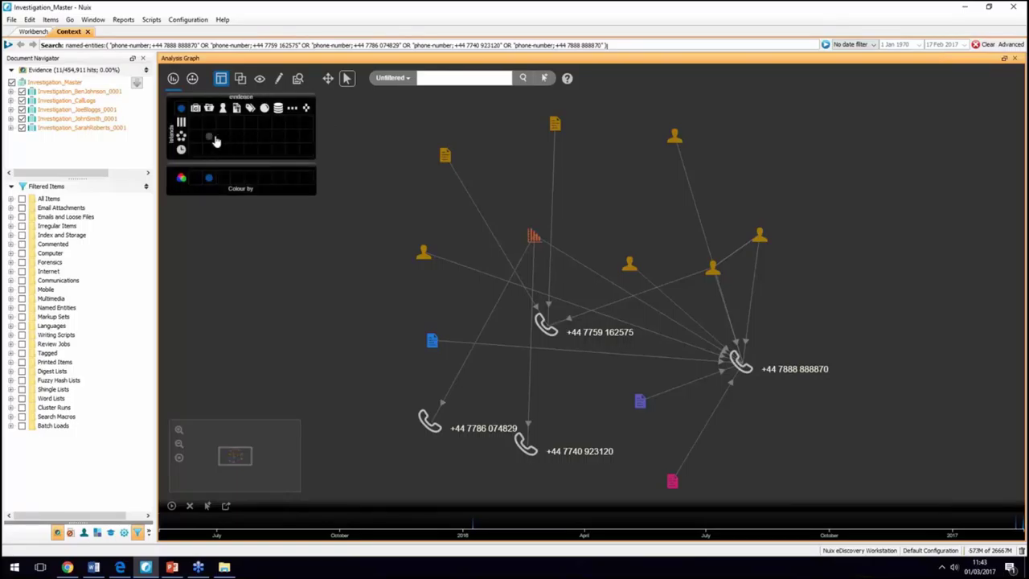
# Group the phone number graph by evidence in the Islands layout and spread the nodes apart, centring the most connected number.
pyautogui.click(210, 139)
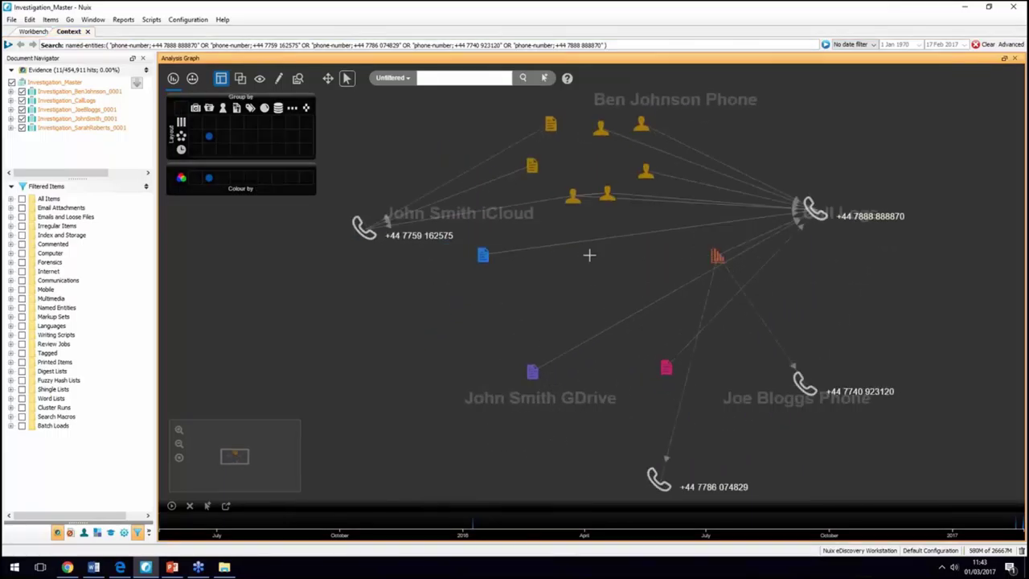
pyautogui.click(728, 258)
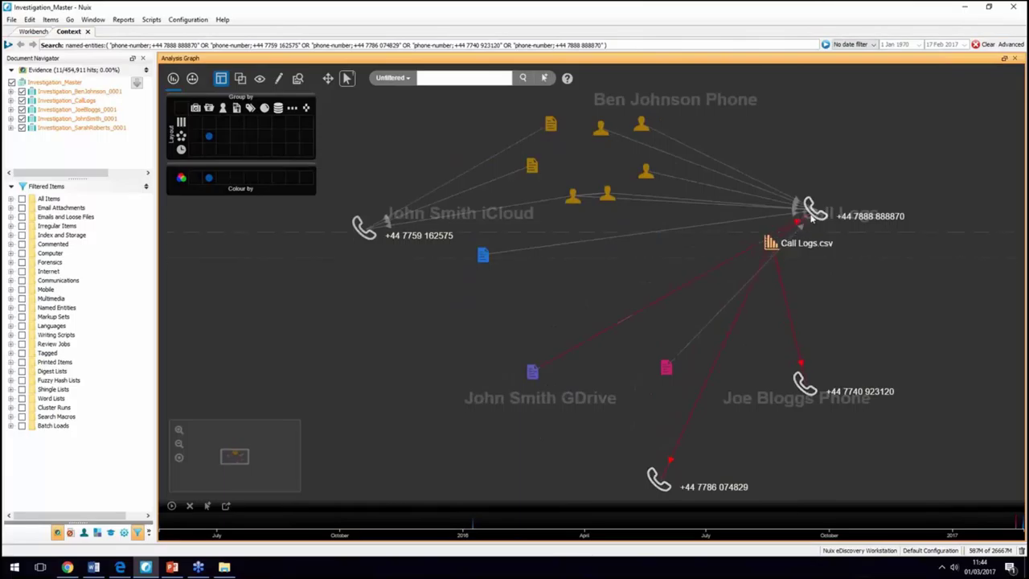
pyautogui.moveTo(661, 249); pyautogui.dragTo(643, 261)
pyautogui.moveTo(829, 371); pyautogui.dragTo(890, 330)
pyautogui.moveTo(659, 480); pyautogui.dragTo(933, 283)
pyautogui.moveTo(667, 367); pyautogui.dragTo(713, 373)
pyautogui.moveTo(366, 228); pyautogui.dragTo(379, 143)
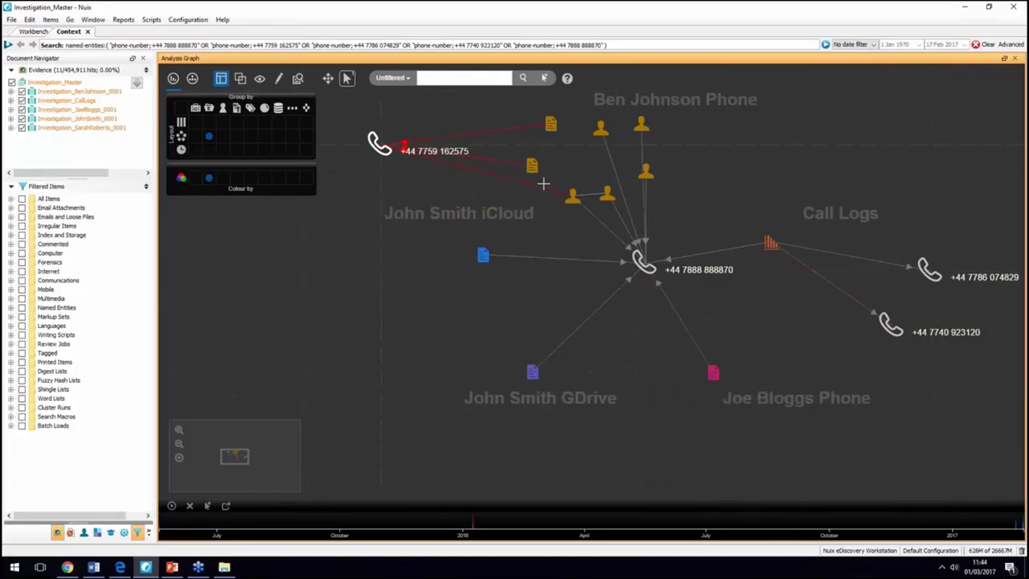
# Inspect the central phone number's details and the Call Logs.csv node, and close the Context graph.
pyautogui.click(635, 269)
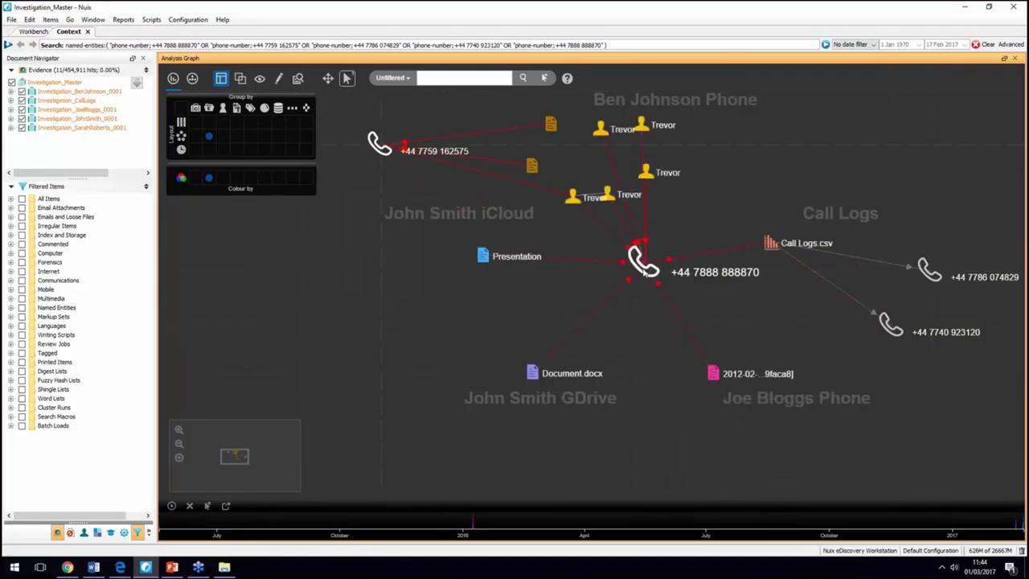
pyautogui.click(648, 272)
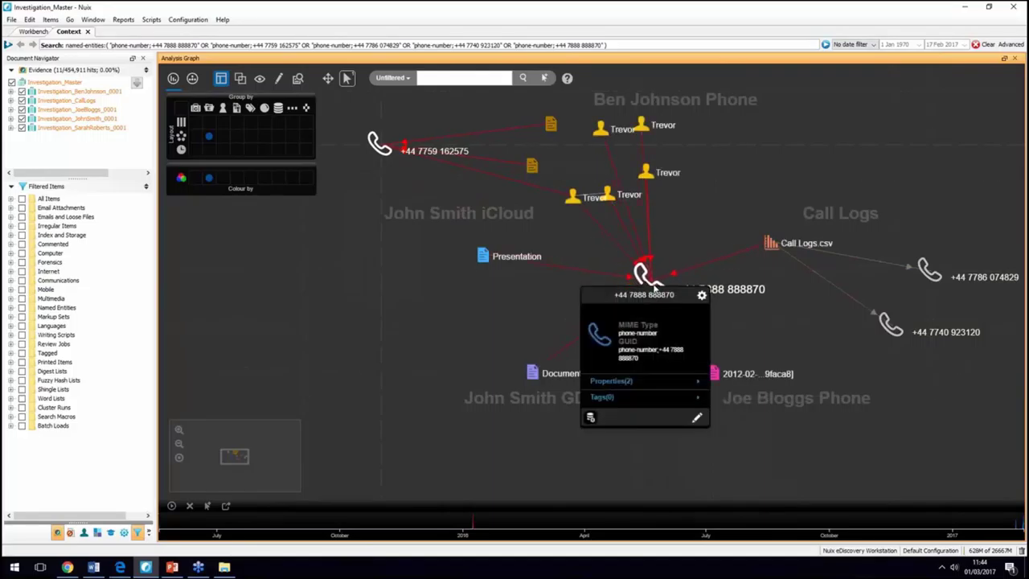
pyautogui.click(772, 248)
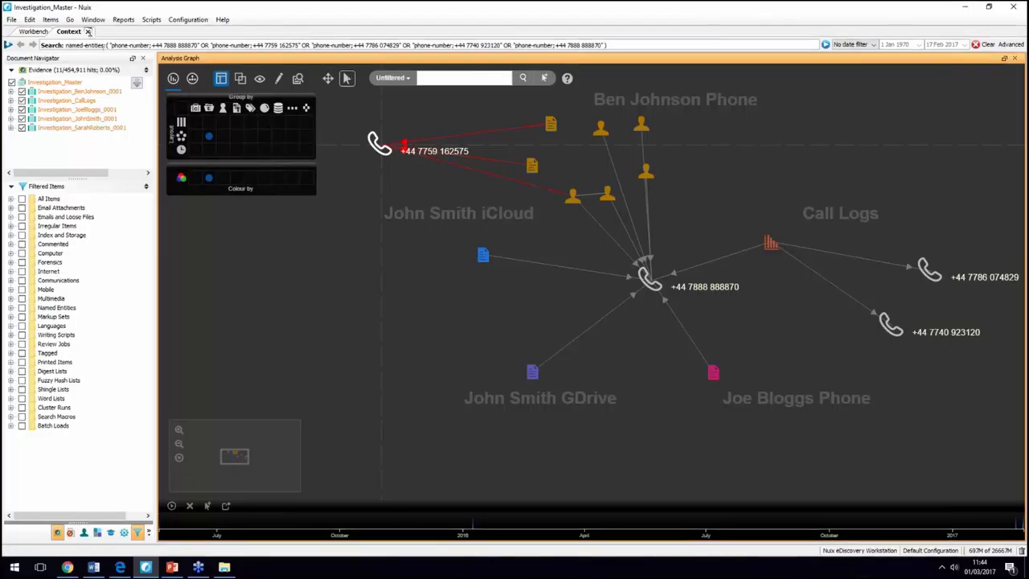
pyautogui.click(88, 31)
# Return to the Results view and filter all items to Contacts.
pyautogui.click(73, 98)
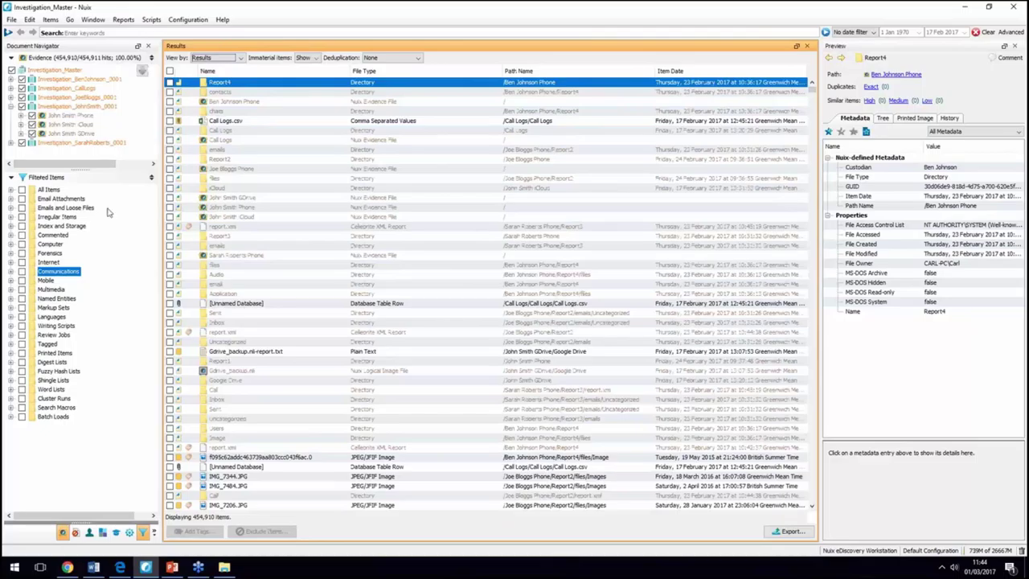
pyautogui.click(11, 189)
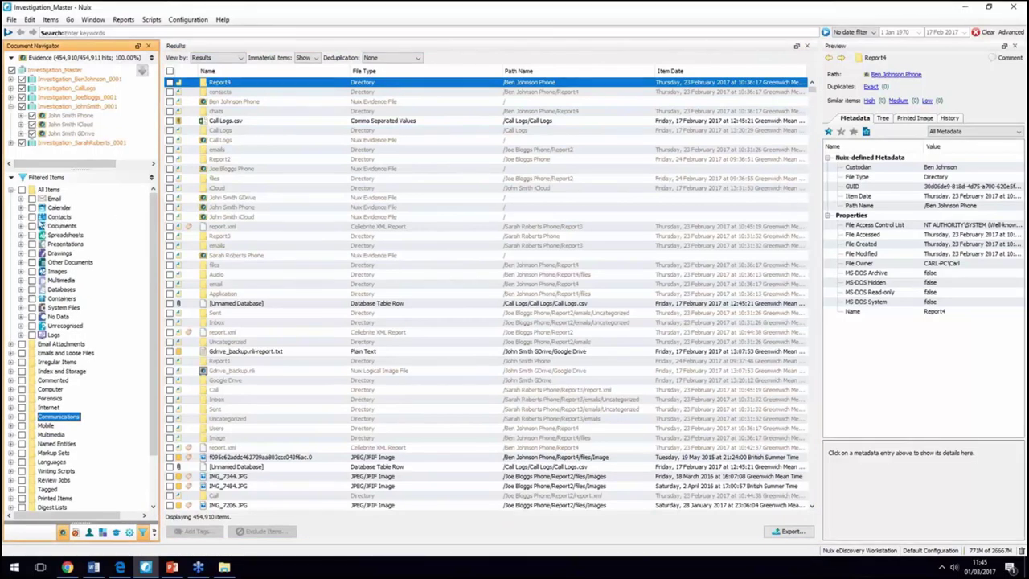
pyautogui.click(32, 218)
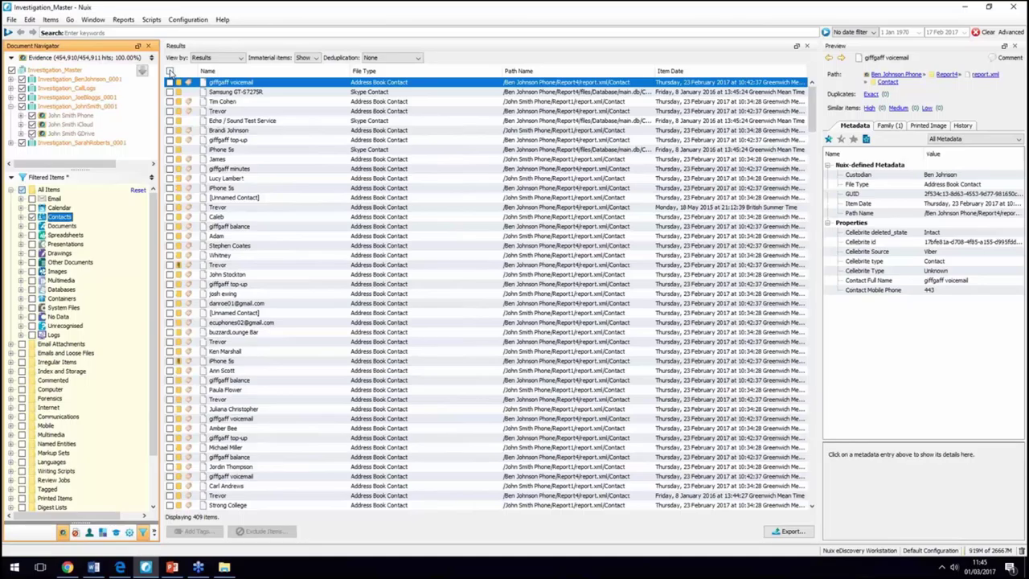
# Select all the filtered contacts and show them in Context.
pyautogui.click(170, 71)
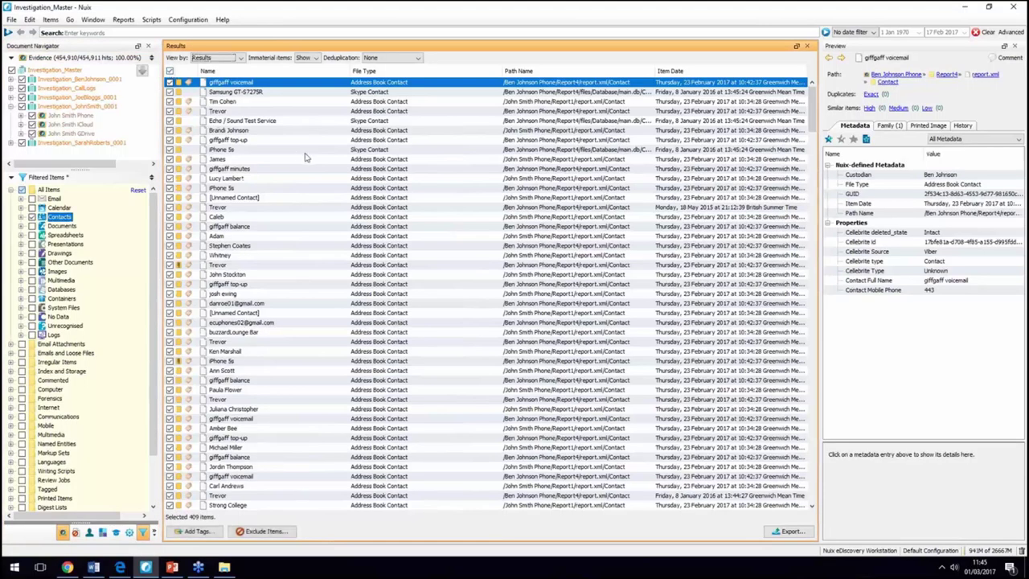
pyautogui.rightClick(308, 158)
pyautogui.moveTo(458, 448)
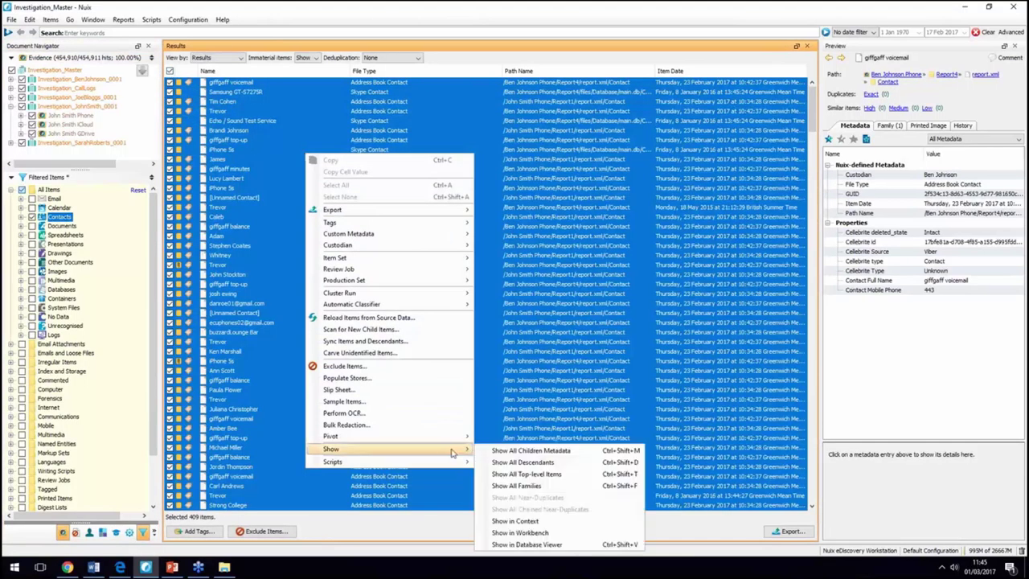
pyautogui.click(516, 521)
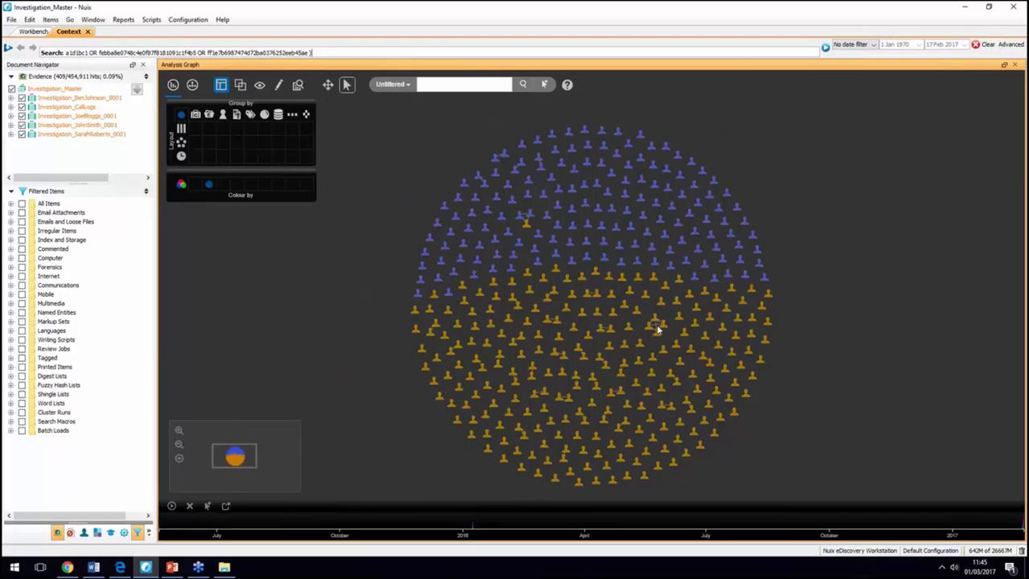
# Examine the linked contacts in the graph and group the contacts by evidence in the Islands layout.
pyautogui.scroll(5, 658, 328)
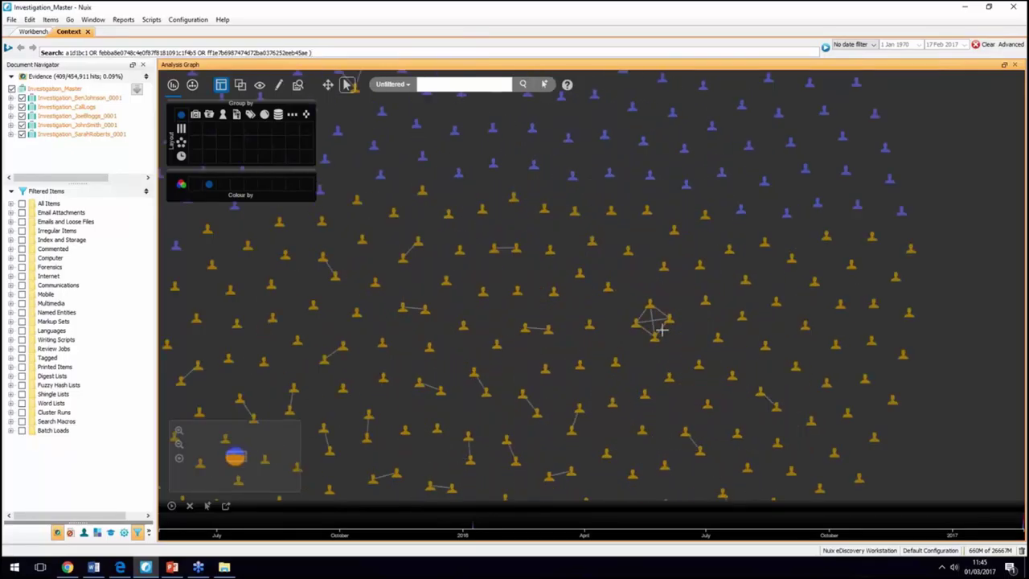
pyautogui.scroll(3, 659, 328)
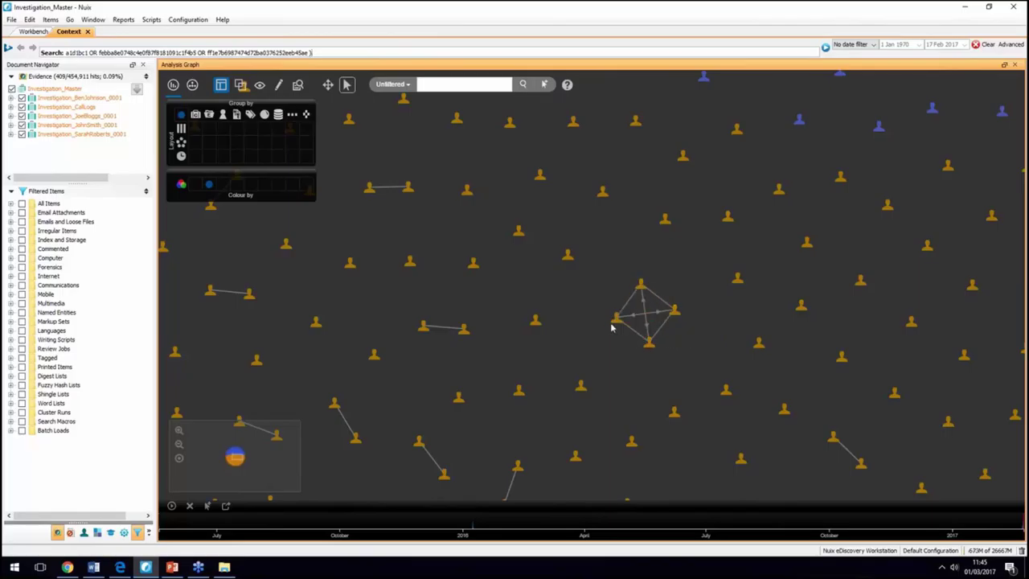
pyautogui.scroll(-5, 611, 328)
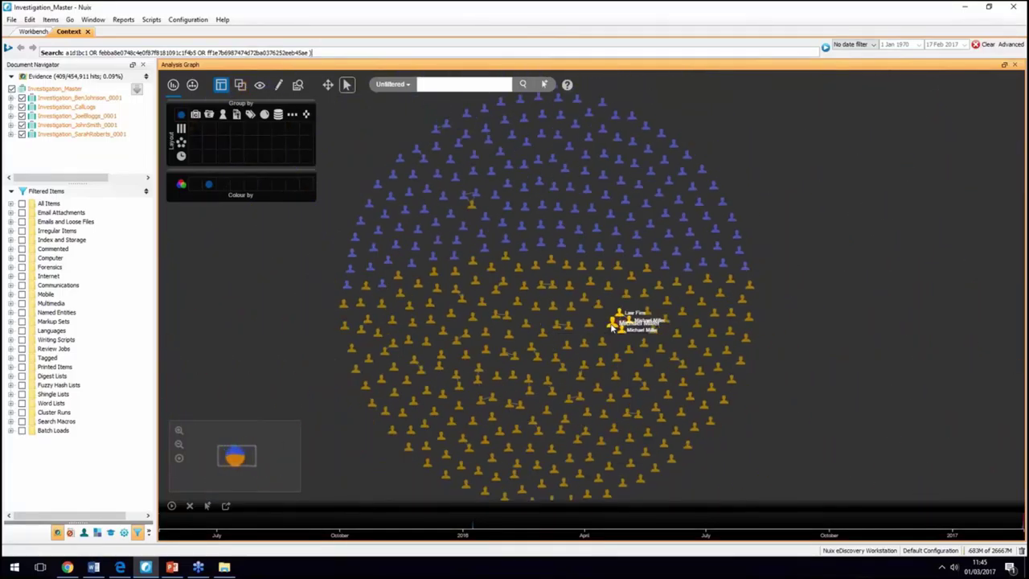
pyautogui.scroll(-1, 611, 325)
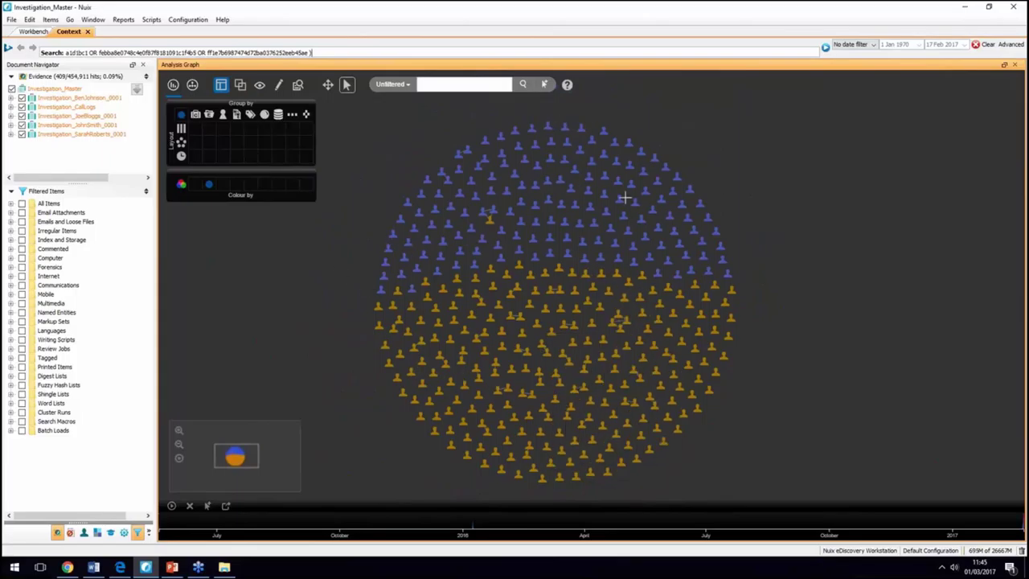
pyautogui.click(209, 148)
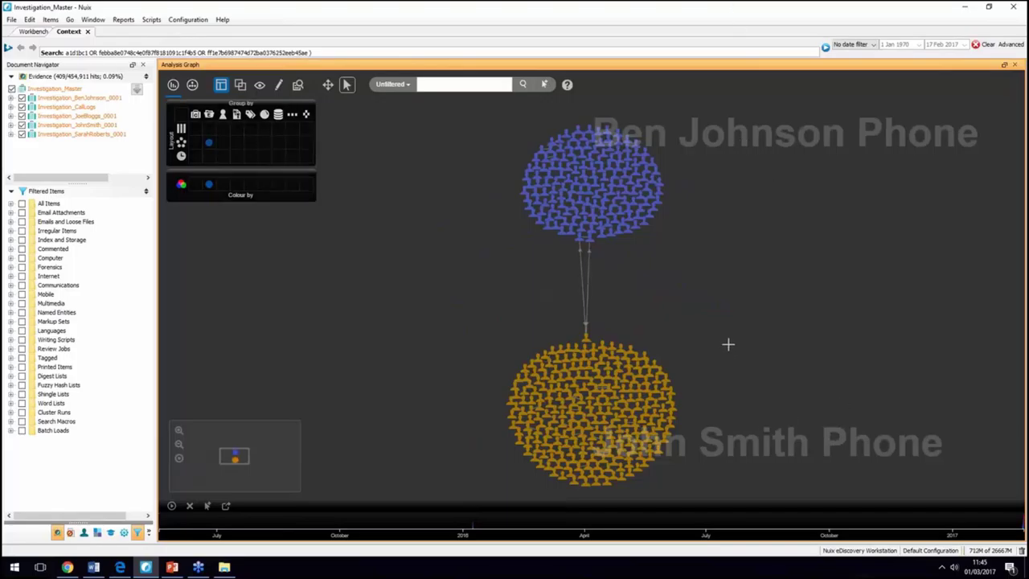
# Remove the yellow phone cluster's contacts from the graph except the one linked to the blue cluster.
pyautogui.moveTo(729, 347); pyautogui.dragTo(499, 488)
pyautogui.press('Delete')
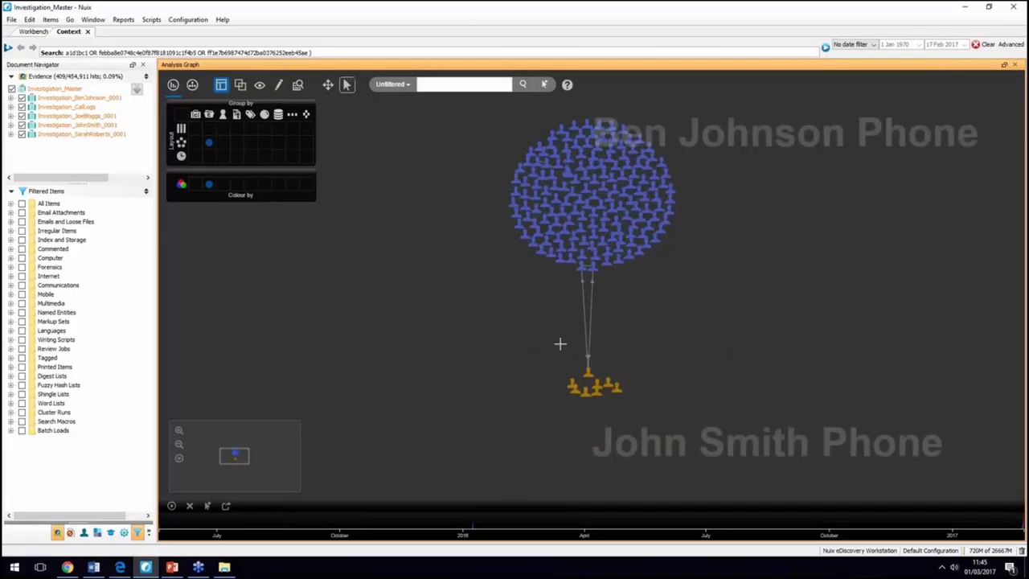
pyautogui.moveTo(655, 477); pyautogui.dragTo(544, 426)
pyautogui.press('Delete')
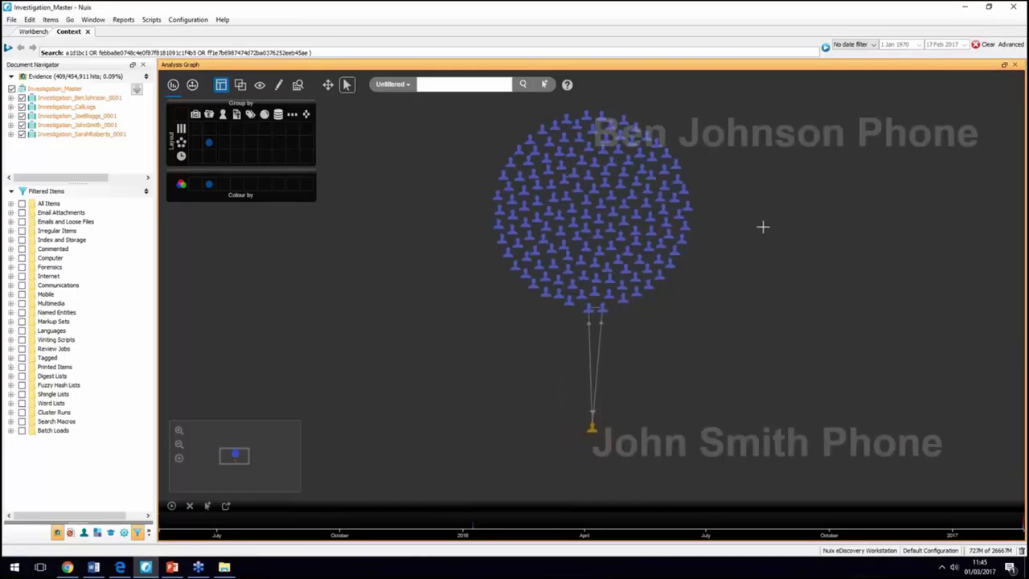
pyautogui.moveTo(729, 306); pyautogui.dragTo(435, 87)
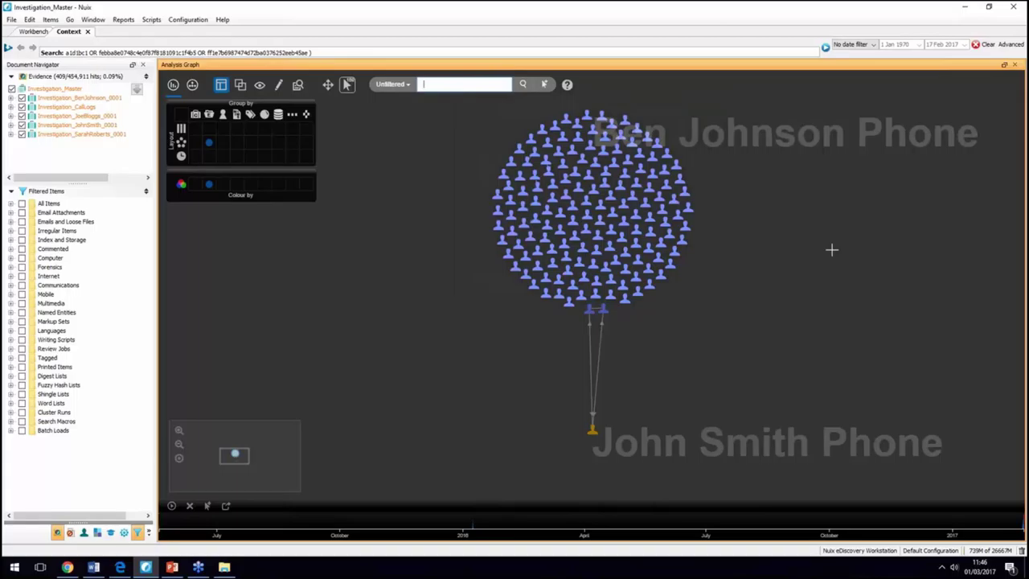
pyautogui.click(776, 198)
pyautogui.click(498, 87)
# Separate the two linked blue contacts and view the details of one of them and of the yellow contact they connect to.
pyautogui.scroll(2, 595, 337)
pyautogui.scroll(3, 597, 325)
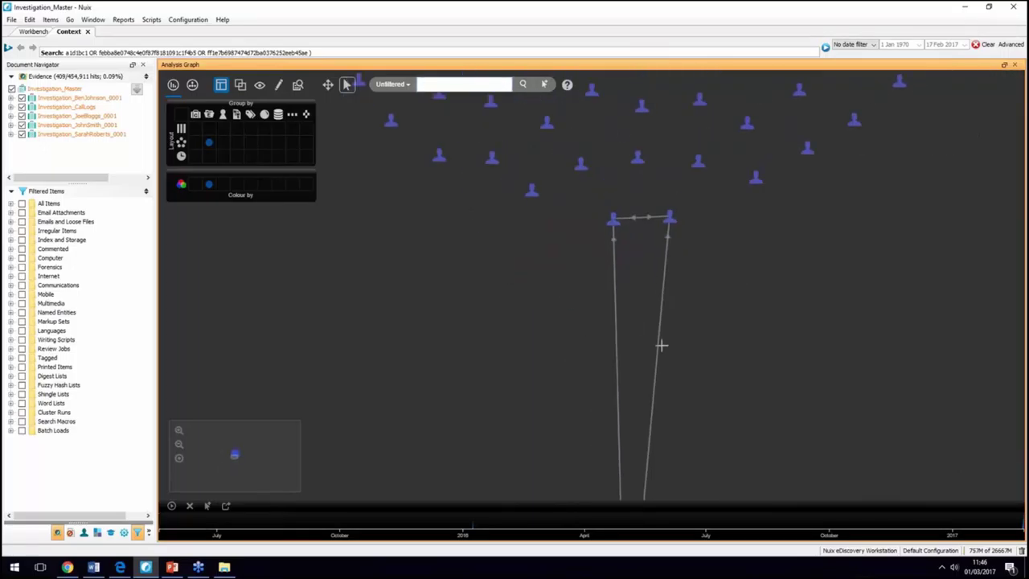
pyautogui.click(328, 85)
pyautogui.moveTo(772, 345); pyautogui.dragTo(761, 262)
pyautogui.scroll(-3, 761, 262)
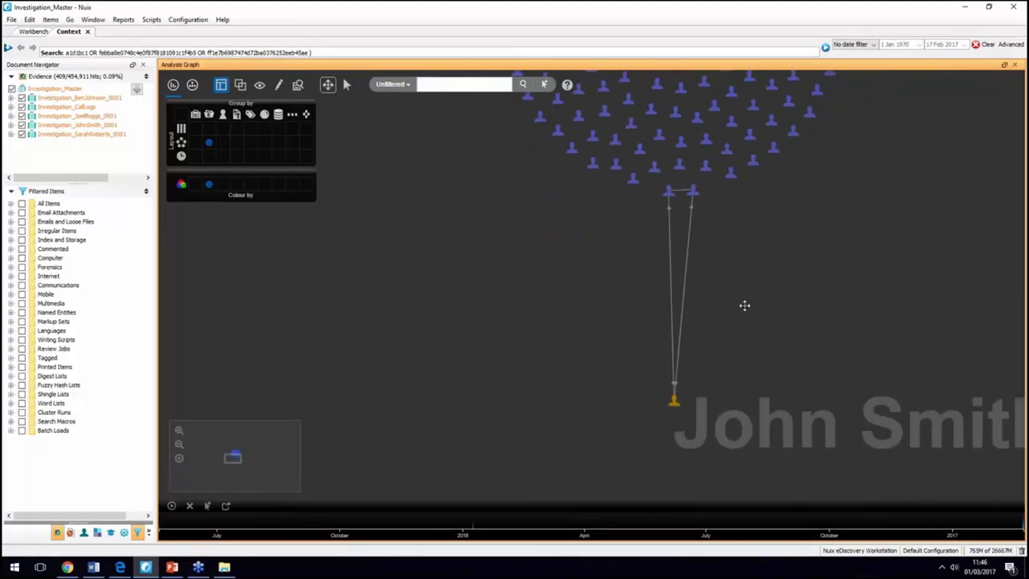
pyautogui.click(346, 85)
pyautogui.click(656, 171)
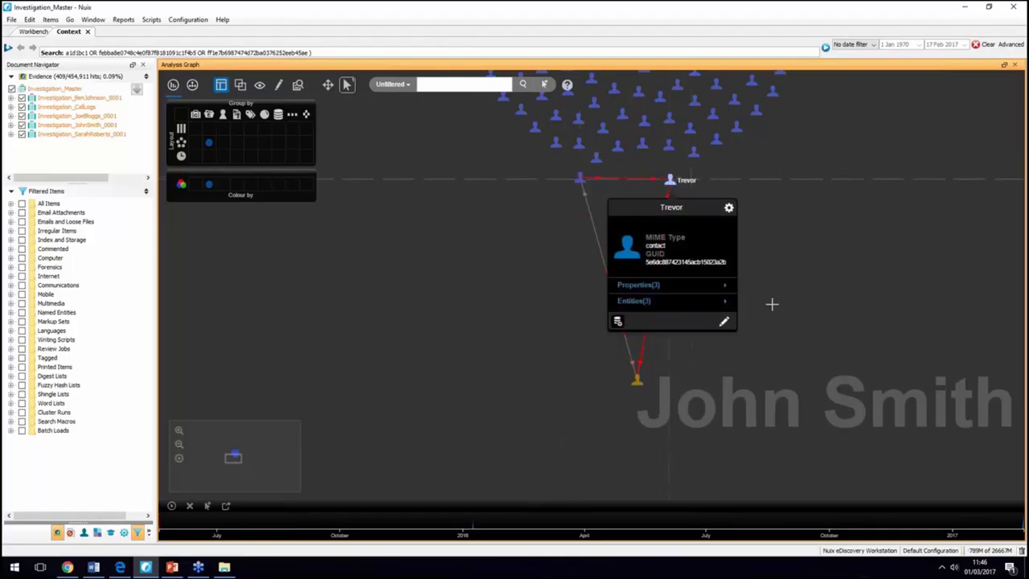
pyautogui.click(637, 383)
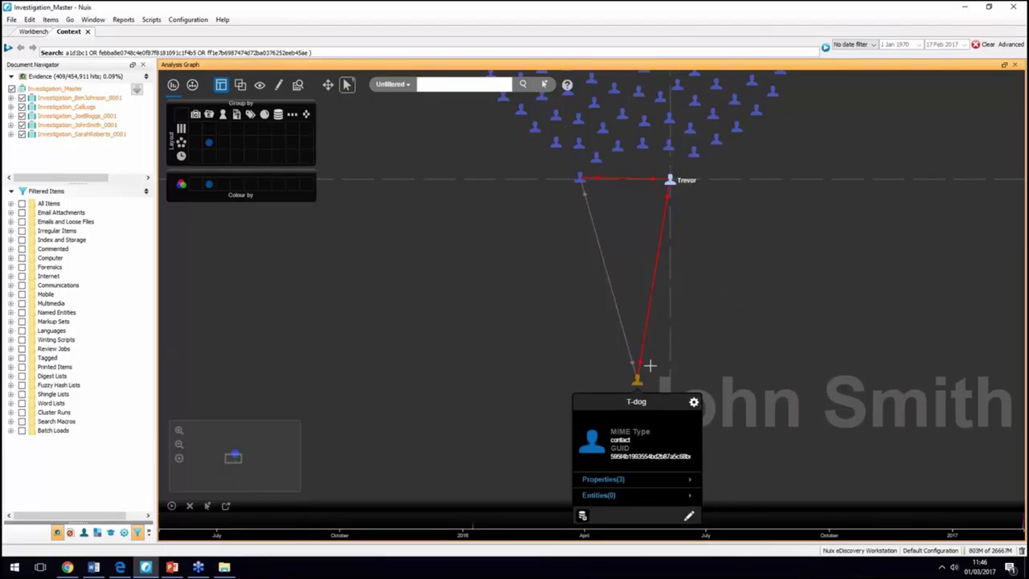
pyautogui.moveTo(638, 385)
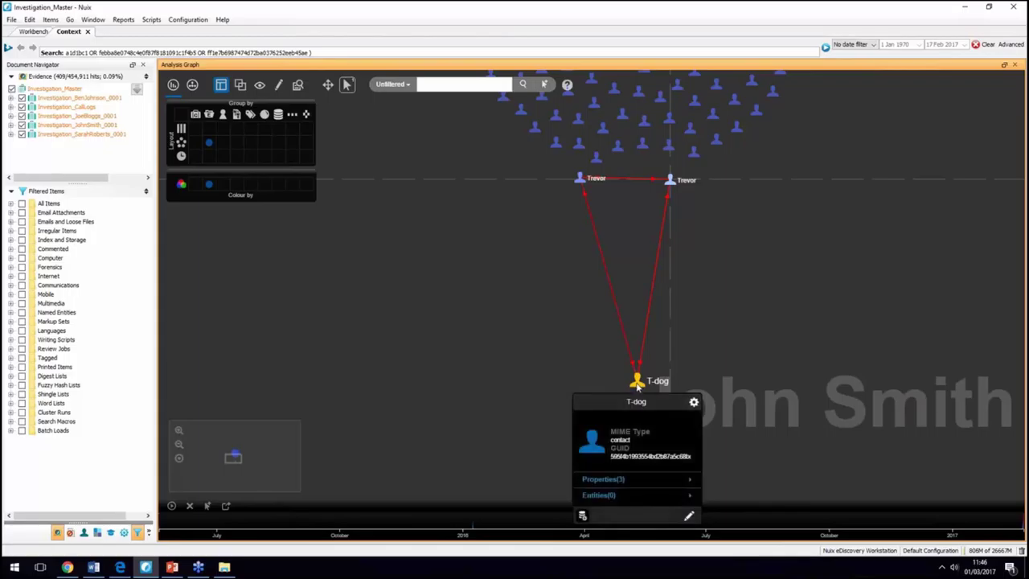
# Clear the contacts filter in the workbench and display all the case items on the map.
pyautogui.scroll(-2, 637, 386)
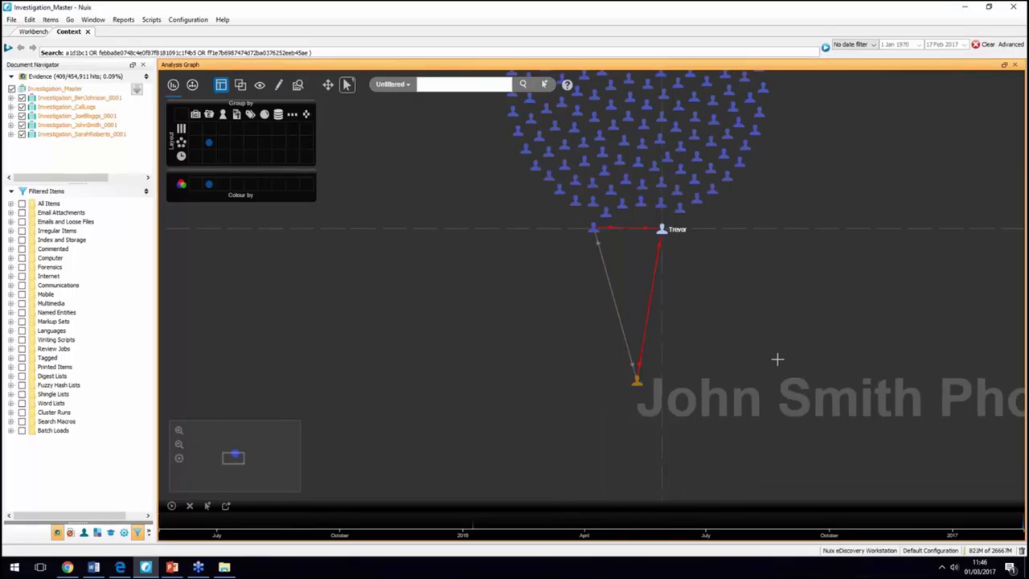
pyautogui.scroll(-1, 777, 359)
pyautogui.scroll(-2, 776, 359)
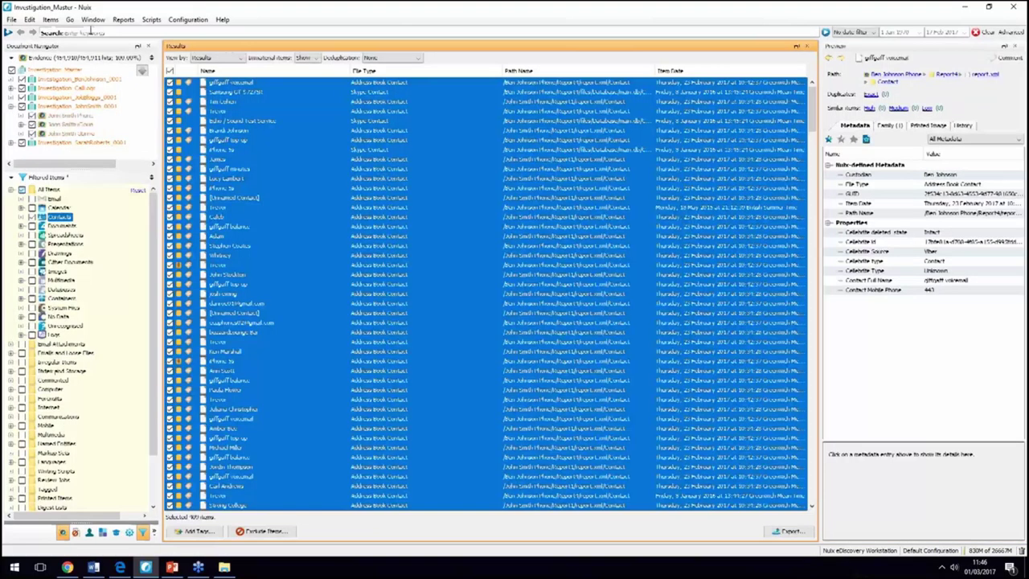
pyautogui.click(21, 191)
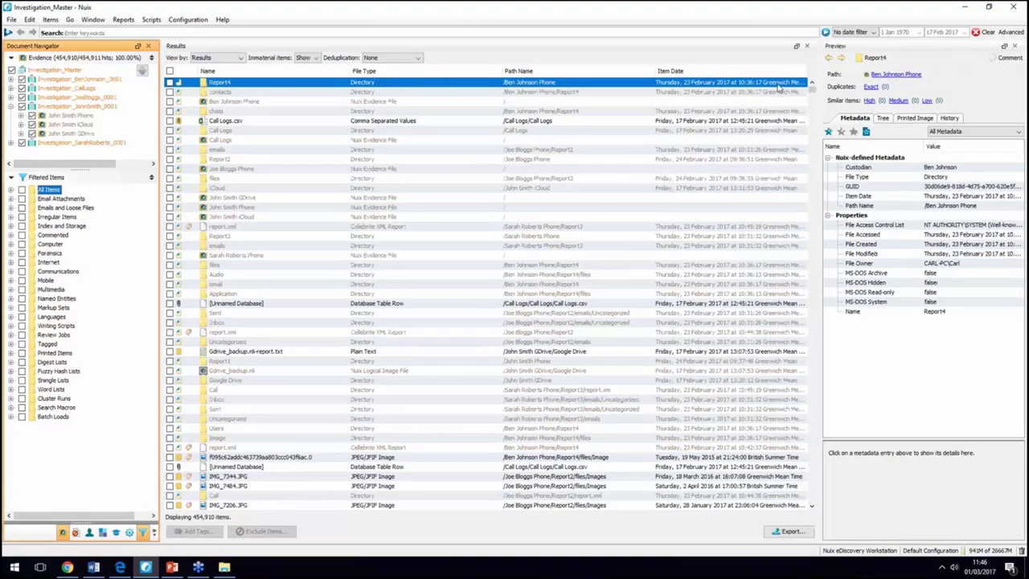
pyautogui.click(228, 59)
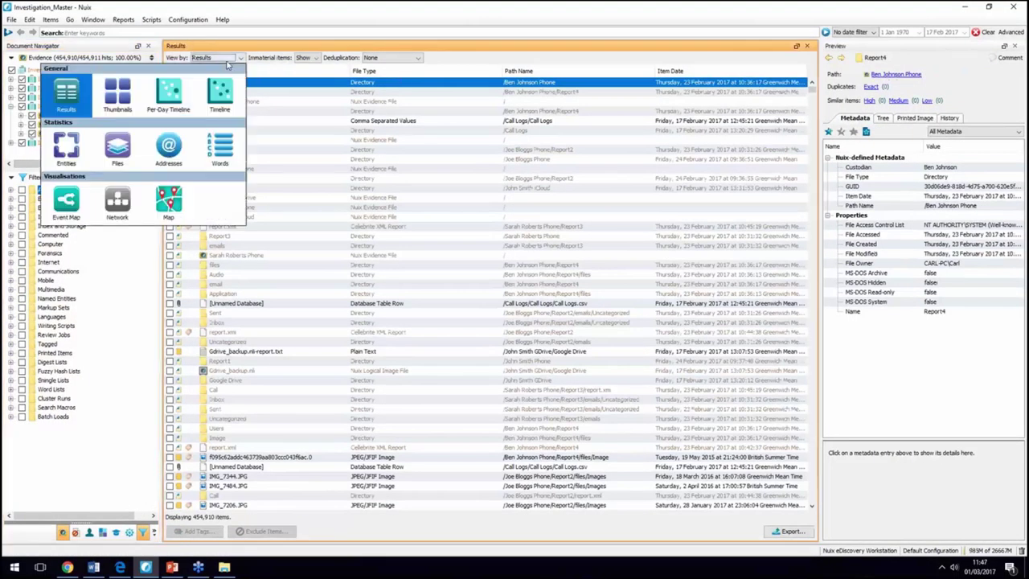
pyautogui.click(170, 200)
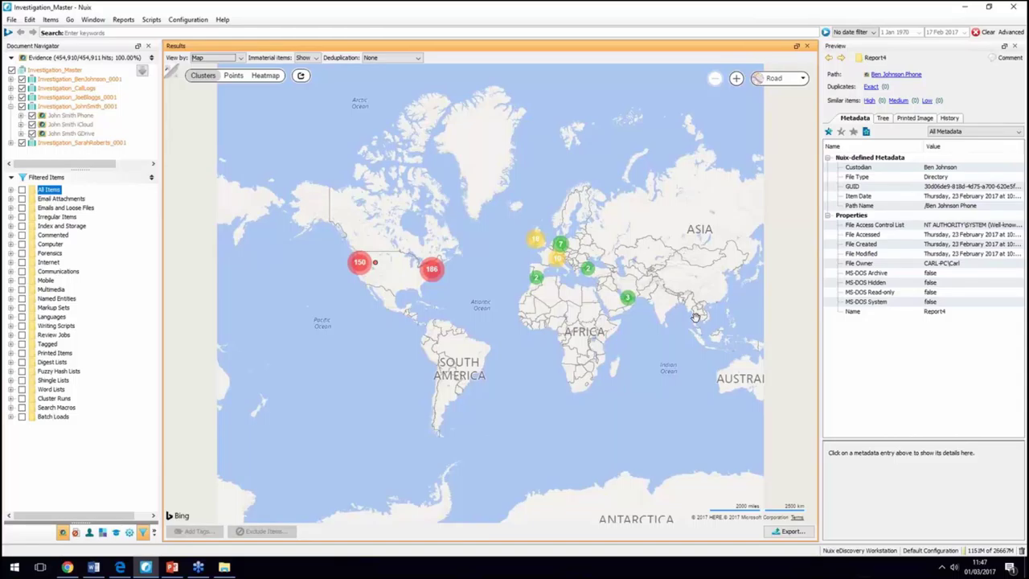
# Search for items within a 3 km radius of Madison Square Garden in New York, using the map.
pyautogui.scroll(2, 443, 321)
pyautogui.moveTo(484, 223); pyautogui.dragTo(532, 347)
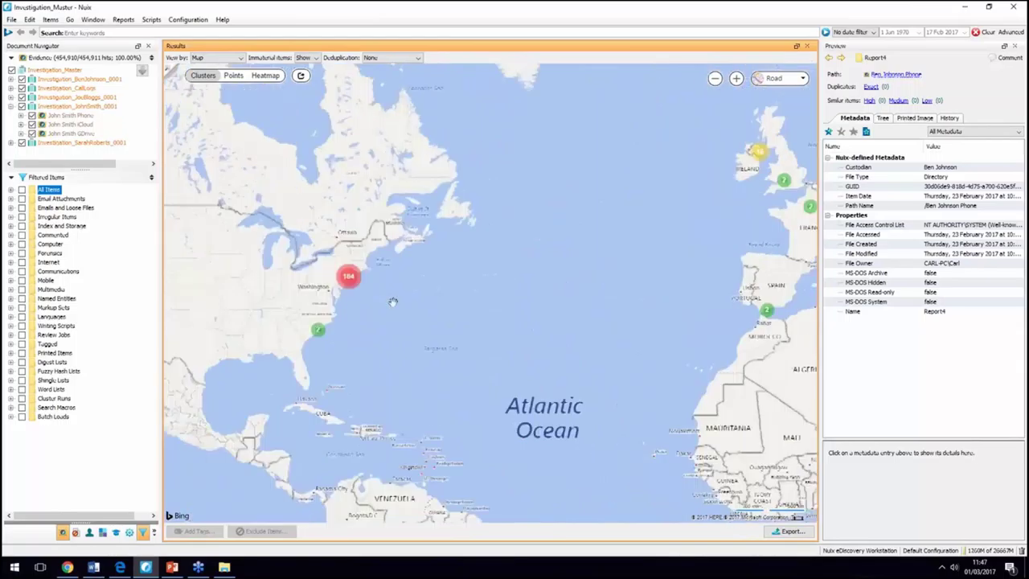
pyautogui.scroll(3, 427, 240)
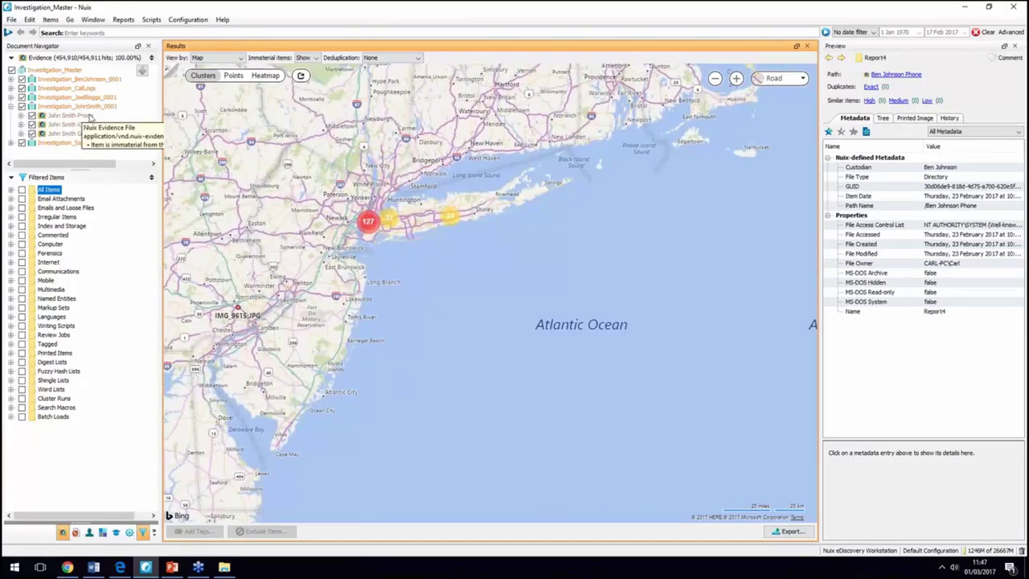
pyautogui.scroll(2, 370, 213)
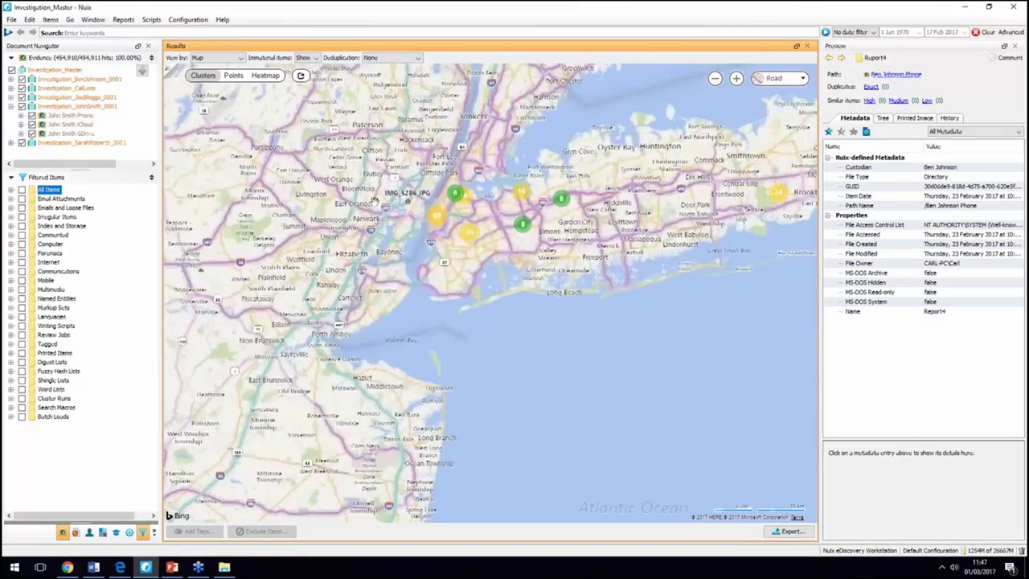
pyautogui.scroll(2, 419, 299)
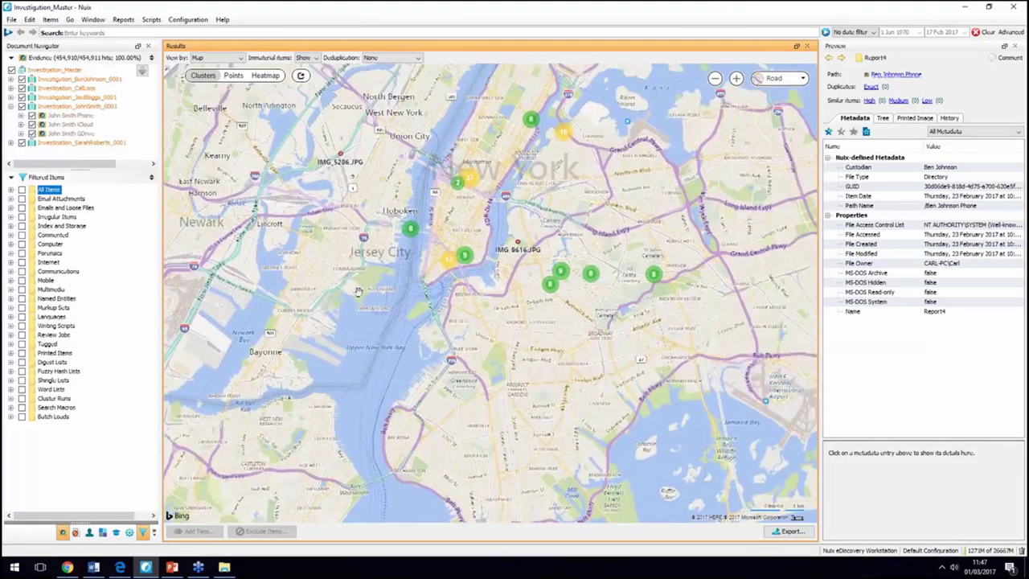
pyautogui.moveTo(358, 292); pyautogui.dragTo(395, 315)
pyautogui.scroll(4, 395, 315)
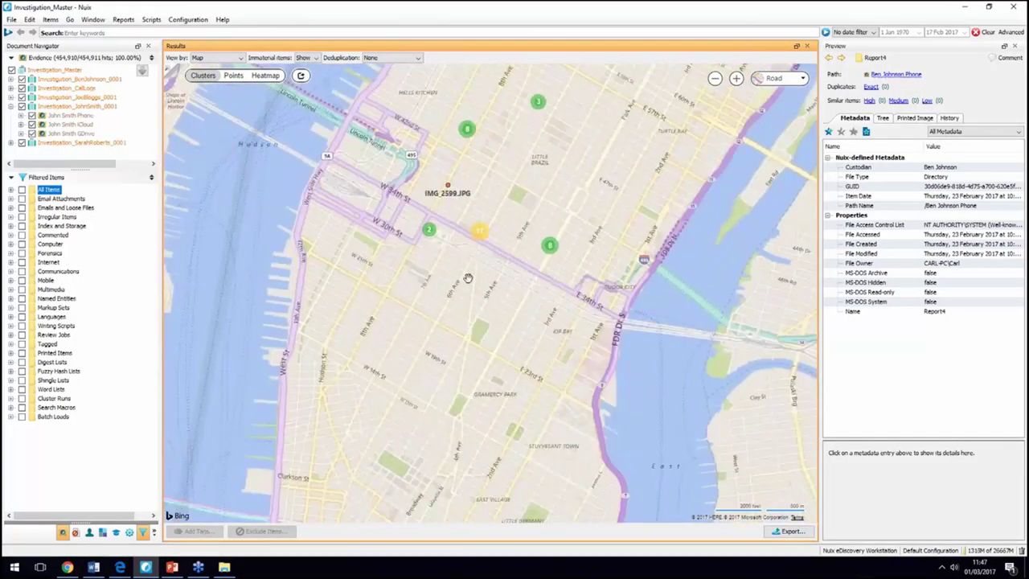
pyautogui.scroll(1, 406, 275)
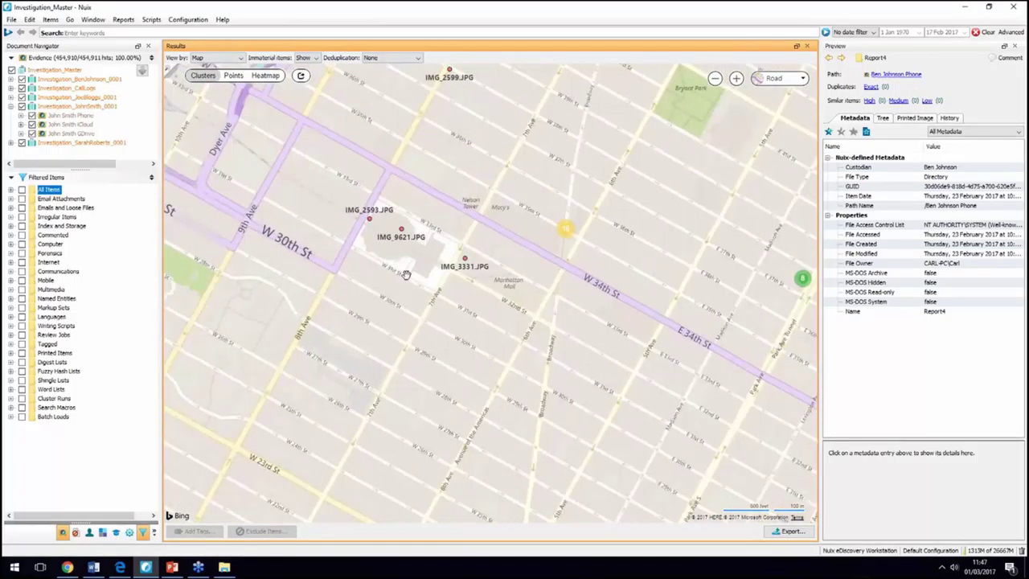
pyautogui.scroll(2, 406, 275)
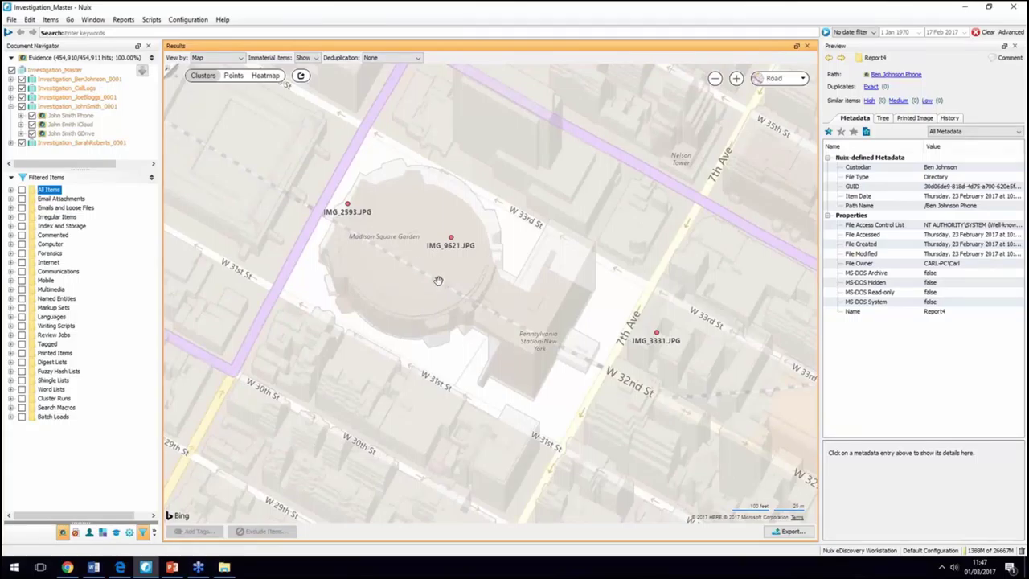
pyautogui.doubleClick(438, 281)
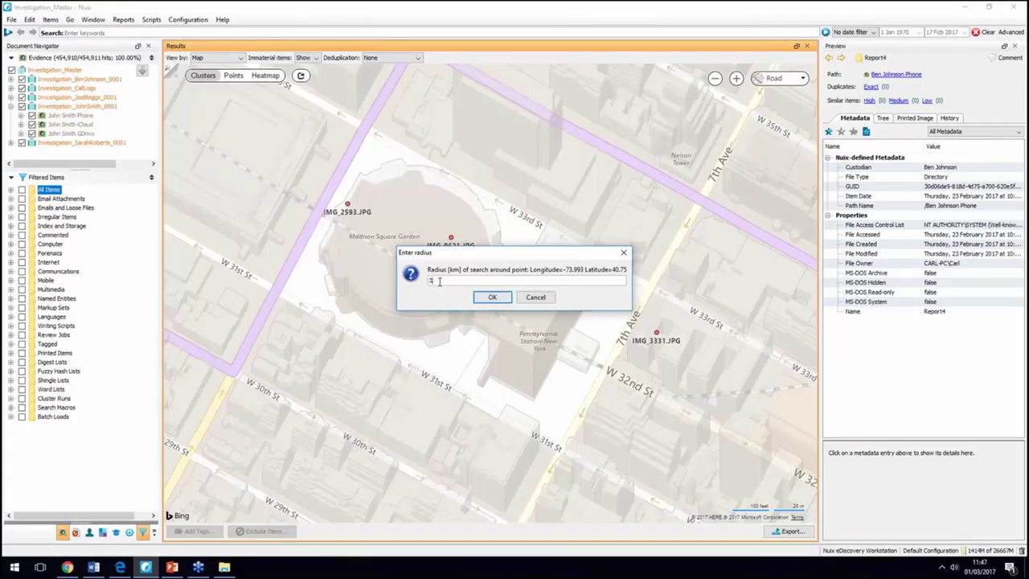
pyautogui.click(489, 299)
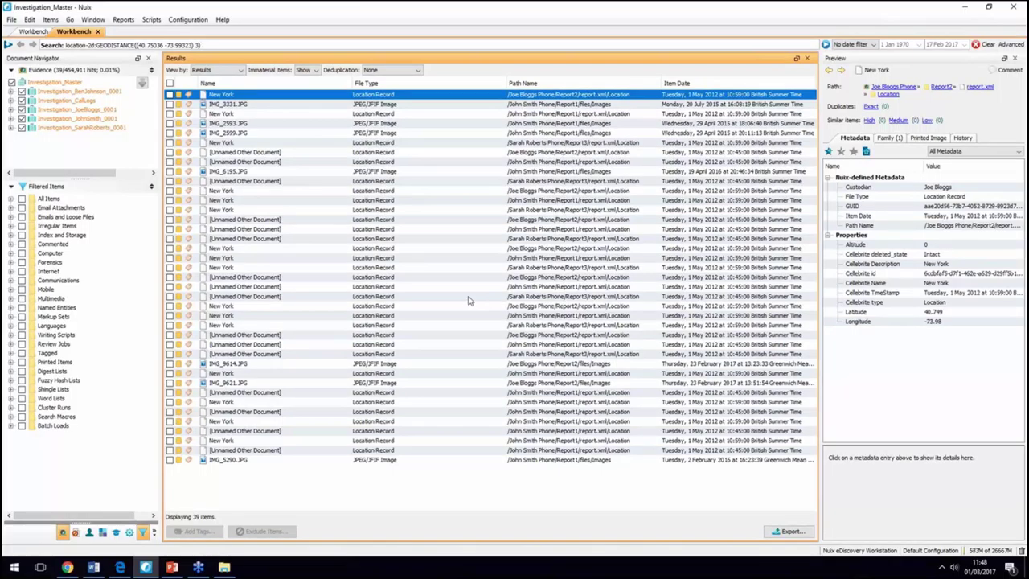
# Preview the photo IMG_3331.JPG from the location results and widen the preview area slightly.
pyautogui.click(277, 105)
pyautogui.moveTo(819, 246); pyautogui.dragTo(654, 250)
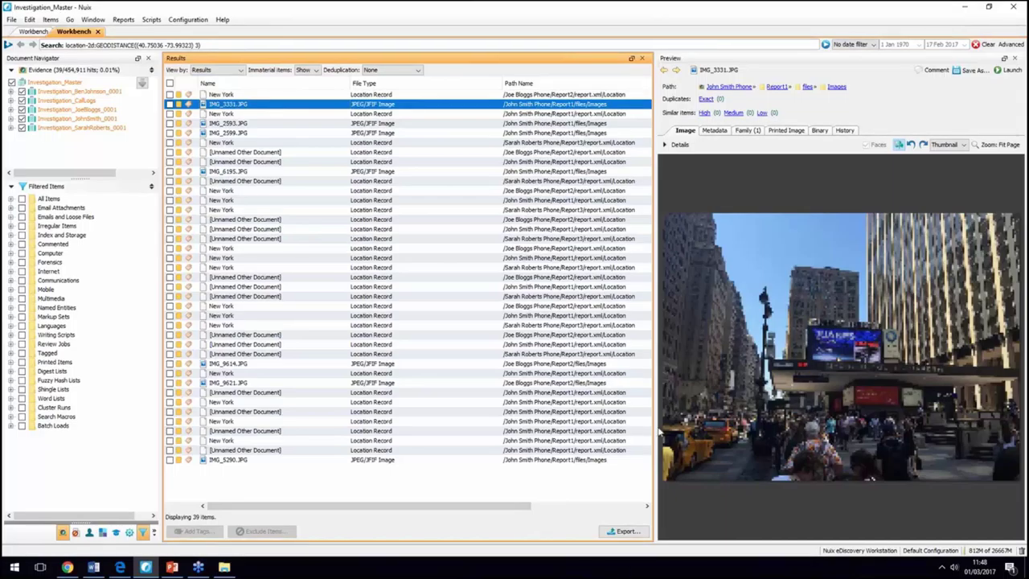
pyautogui.moveTo(655, 430); pyautogui.dragTo(679, 431)
pyautogui.moveTo(679, 296); pyautogui.dragTo(784, 416)
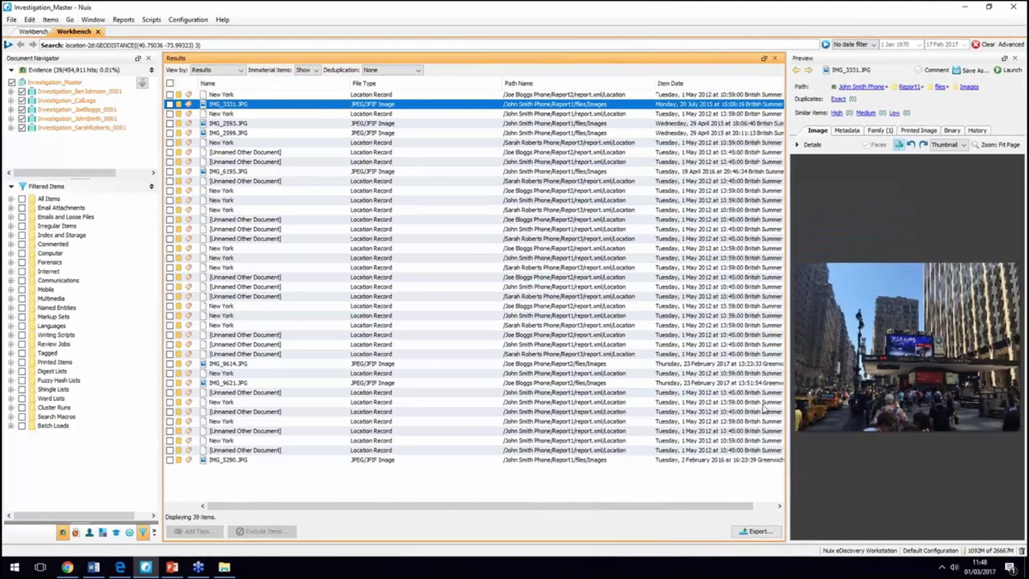
# Sort the location results by item date and compare the earliest three location records with the group of JPEG images.
pyautogui.click(690, 82)
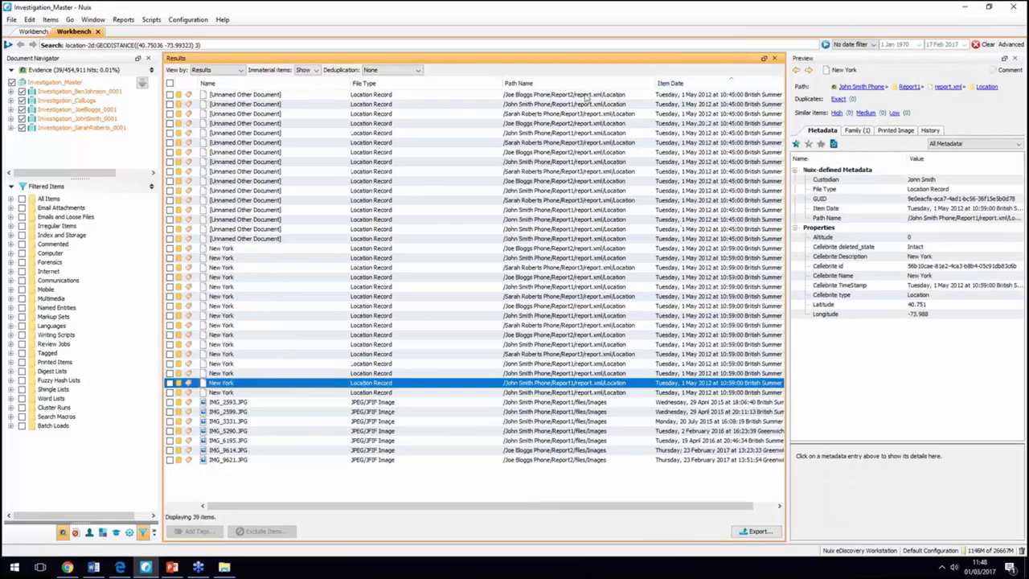
pyautogui.click(550, 96)
pyautogui.keyDown('shift'); pyautogui.click(547, 115); pyautogui.keyUp('shift')
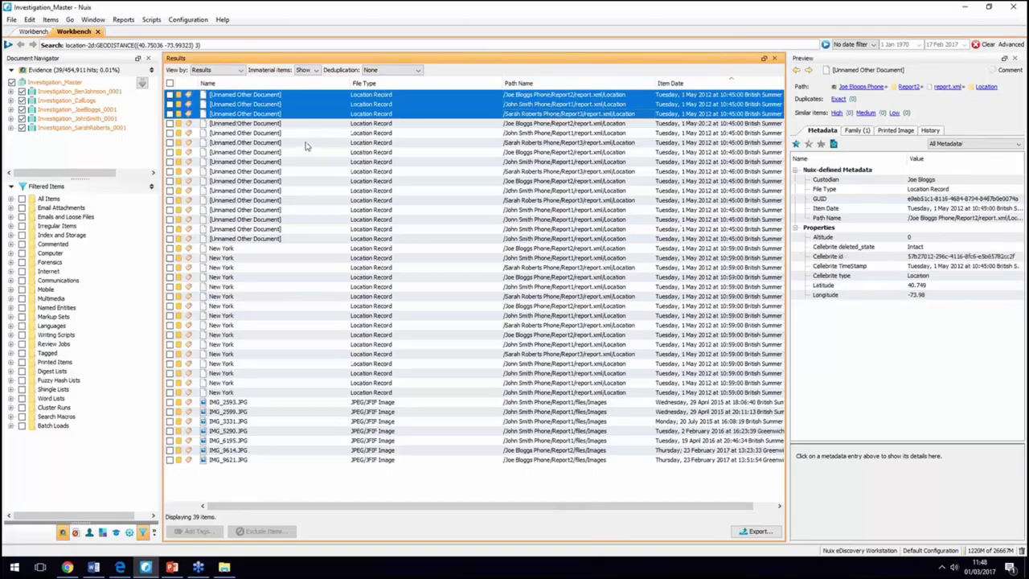
pyautogui.moveTo(515, 402); pyautogui.dragTo(519, 462)
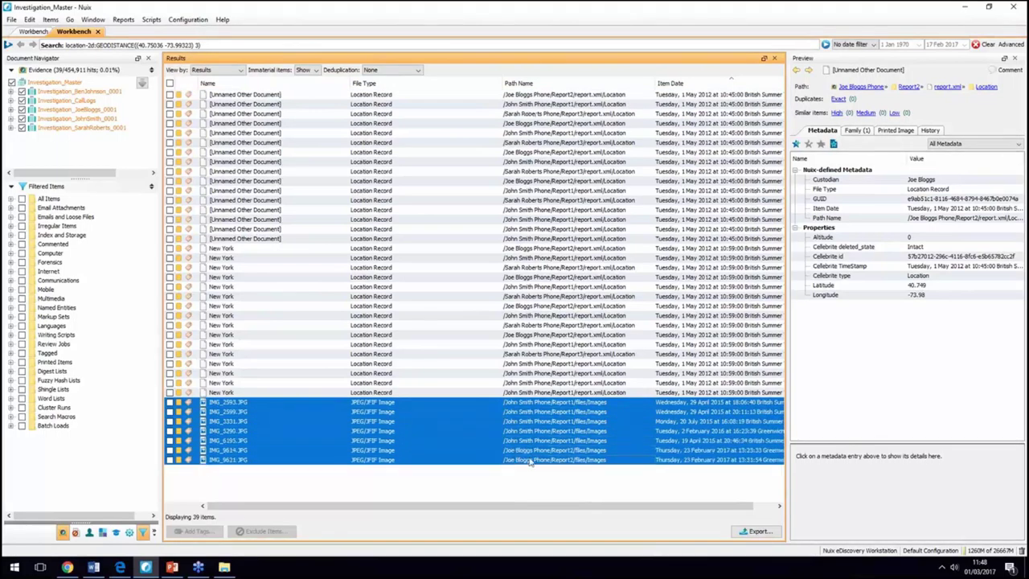
# Preview the photos IMG_9621.JPG and IMG_2593.JPG and compare their dates and source phones.
pyautogui.click(665, 460)
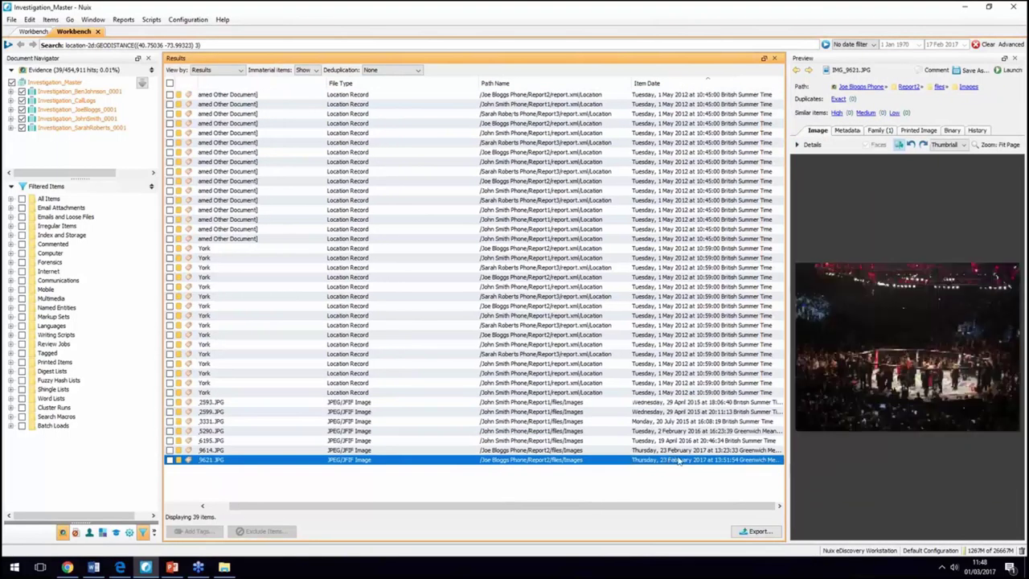
pyautogui.click(684, 404)
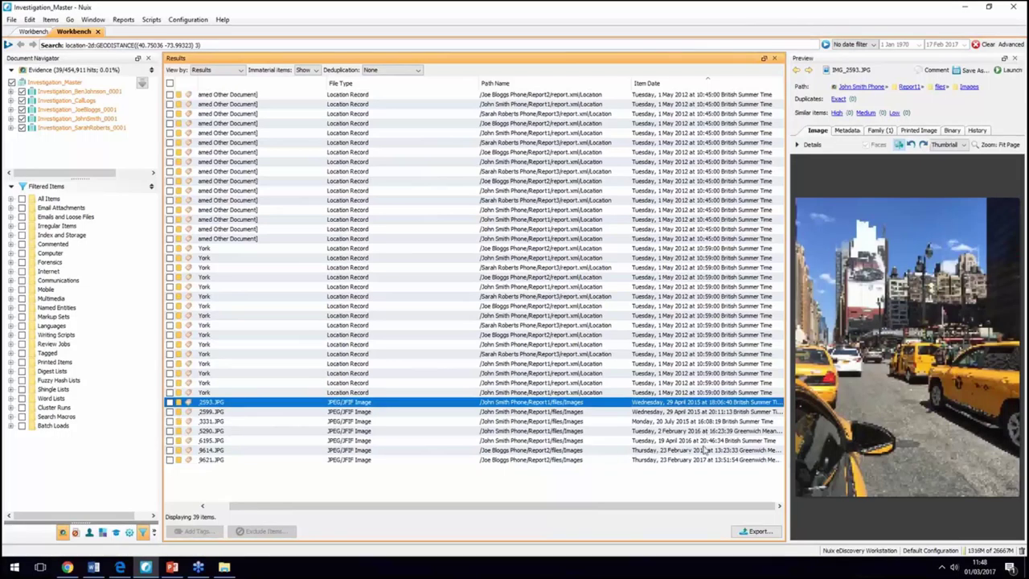
pyautogui.click(696, 461)
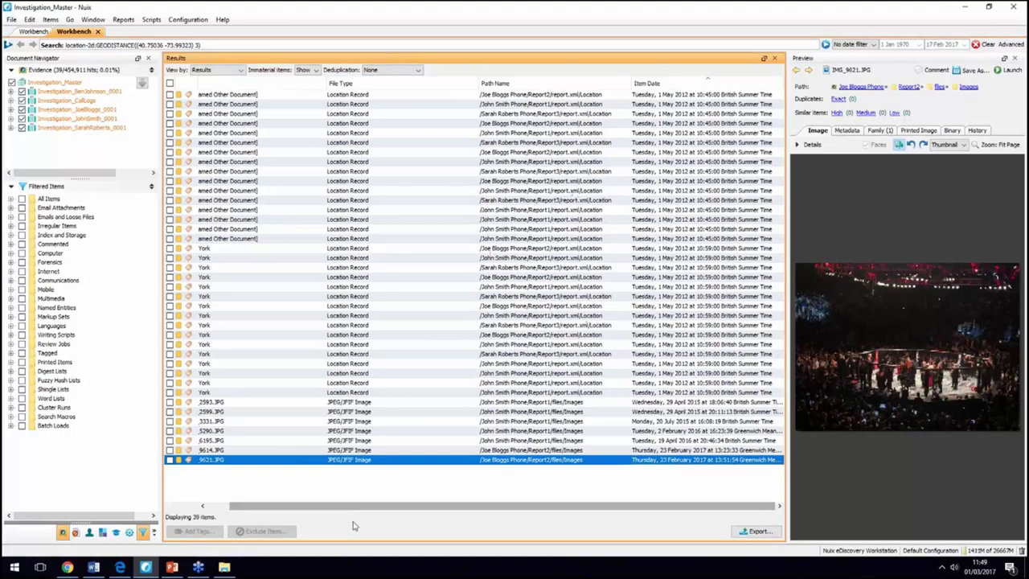
pyautogui.moveTo(338, 513); pyautogui.dragTo(314, 513)
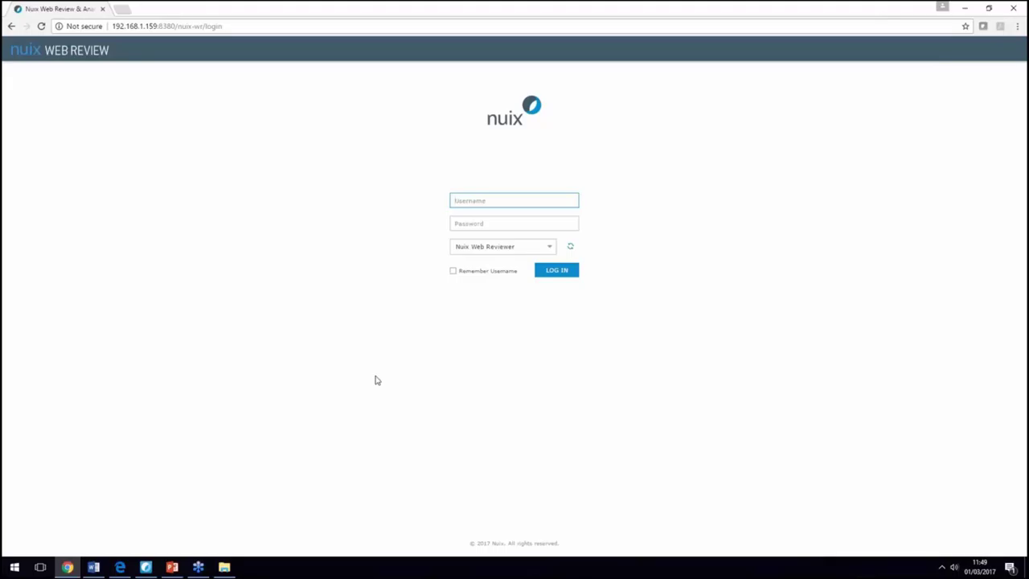
# Switch to Nuix Web Review in the browser and log in with the account username and password.
pyautogui.write('nuixroot')
pyautogui.press('Tab')
pyautogui.write('••••••••')
pyautogui.press('Return')
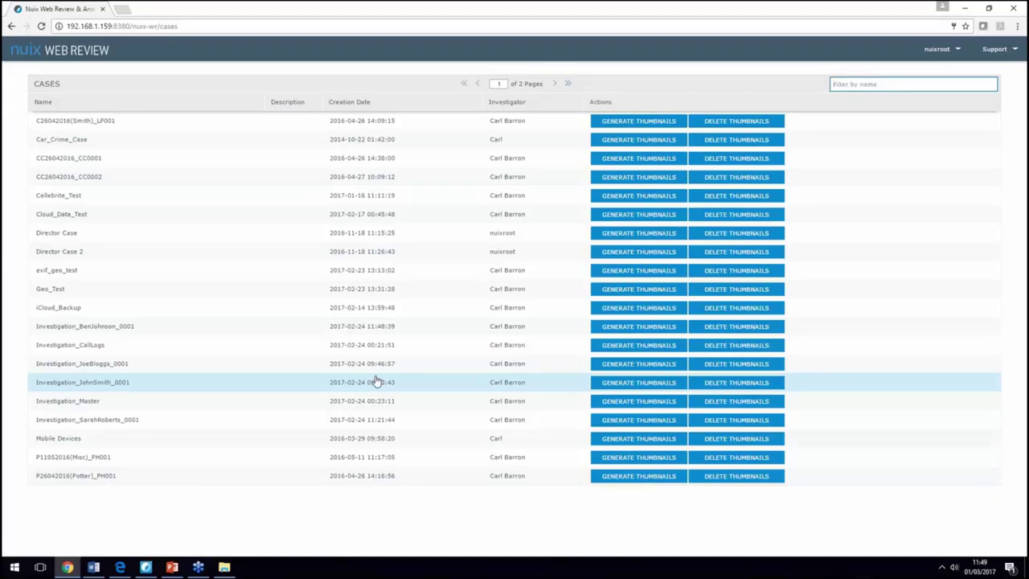
# Open the Investigation_Master case and run a search for all its items in the dashboard view.
pyautogui.click(95, 402)
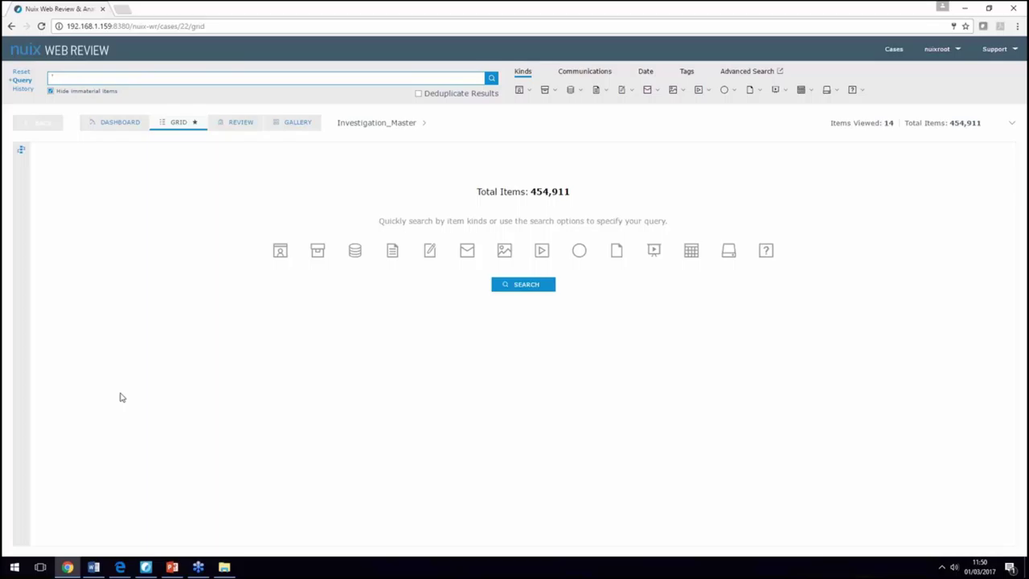
pyautogui.click(113, 123)
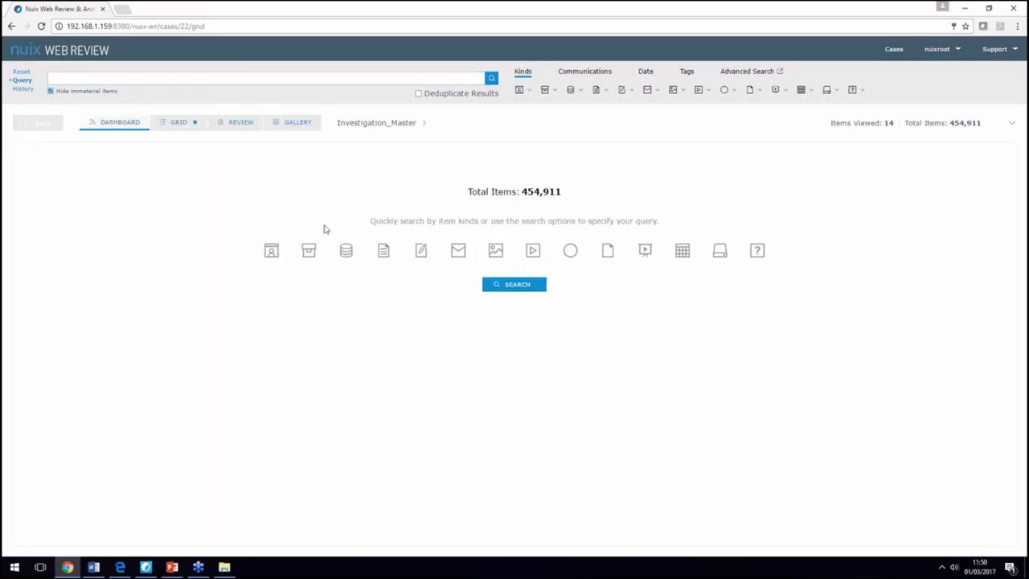
pyautogui.click(504, 289)
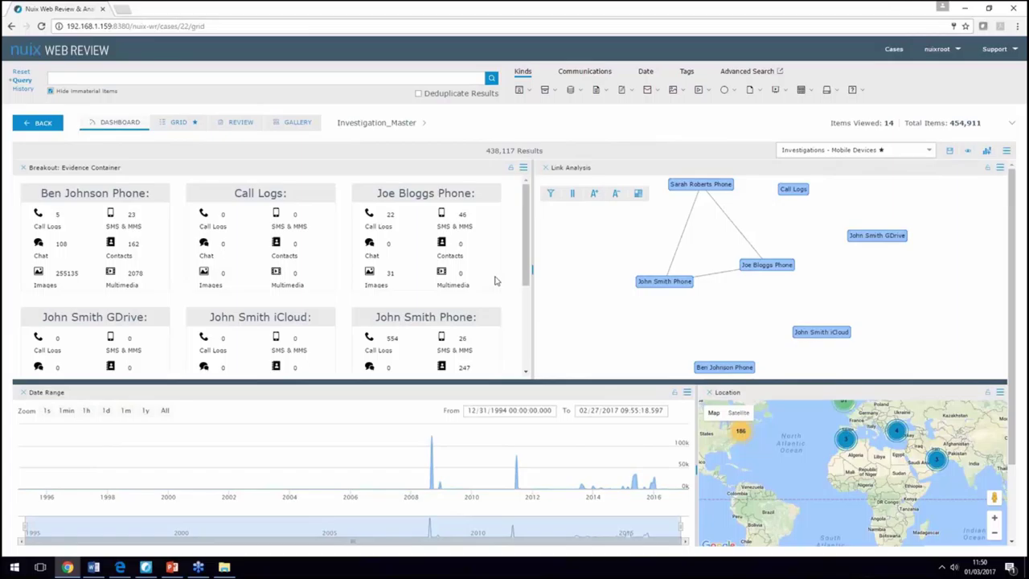
# Examine the evidence breakout, the phone link analysis and the location map on the dashboard.
pyautogui.scroll(-1, 528, 279)
pyautogui.moveTo(528, 279); pyautogui.dragTo(517, 226)
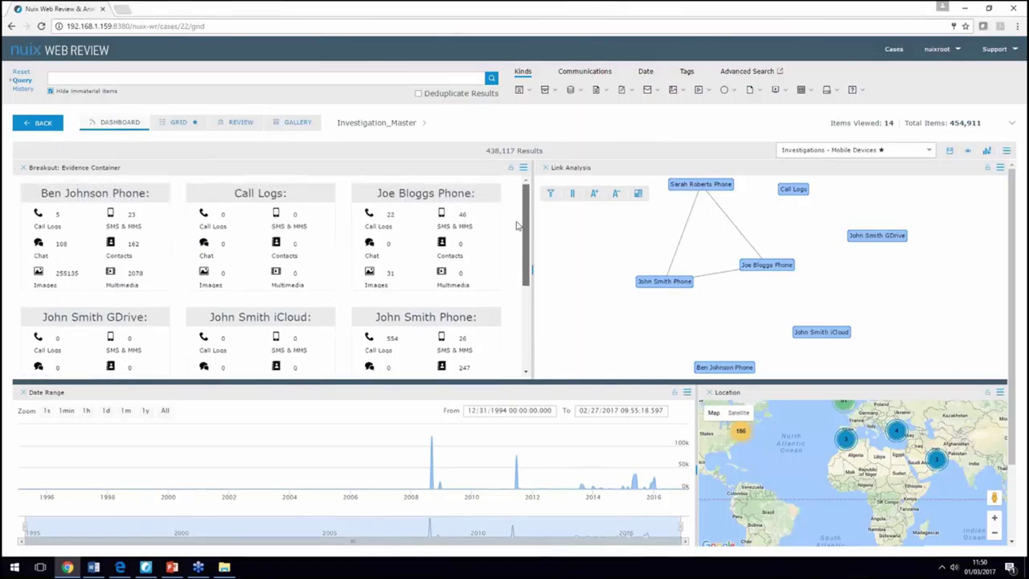
pyautogui.moveTo(689, 222); pyautogui.dragTo(655, 255)
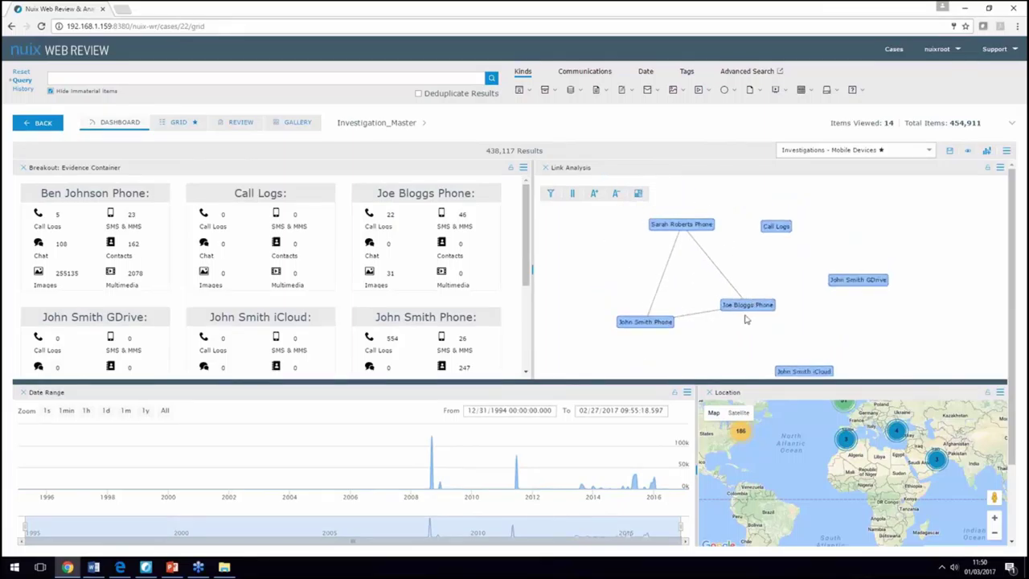
pyautogui.moveTo(800, 452); pyautogui.dragTo(780, 494)
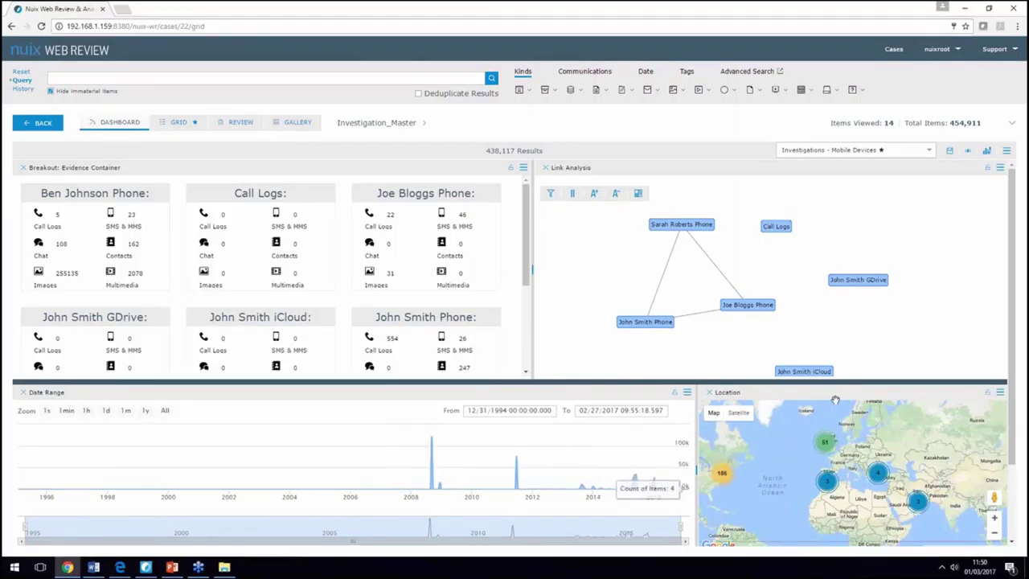
# Rearrange the dashboard so the upper row shows the evidence breakout, Link Analysis and Location widgets in that order.
pyautogui.moveTo(836, 400); pyautogui.dragTo(603, 153)
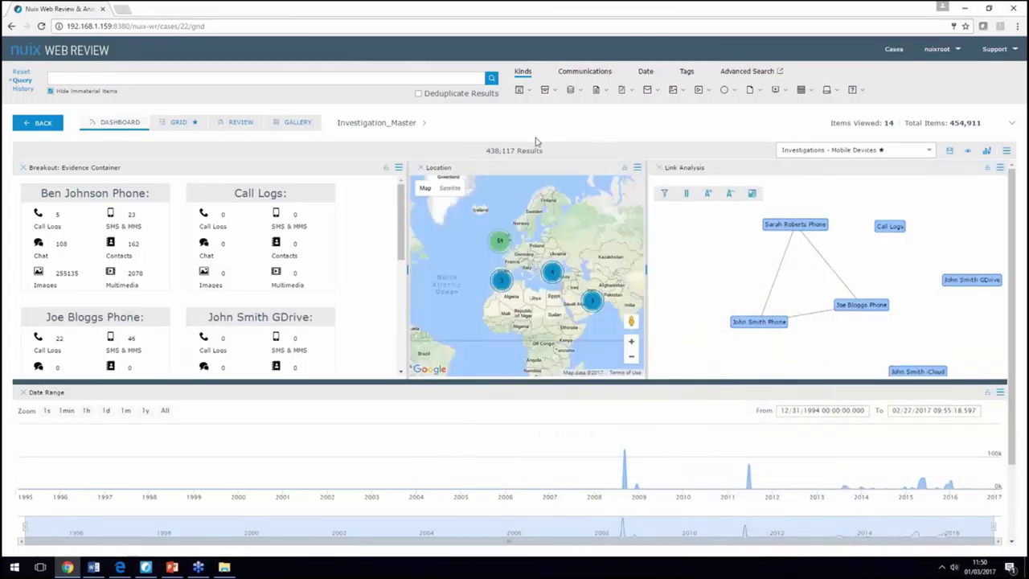
pyautogui.moveTo(751, 166); pyautogui.dragTo(463, 178)
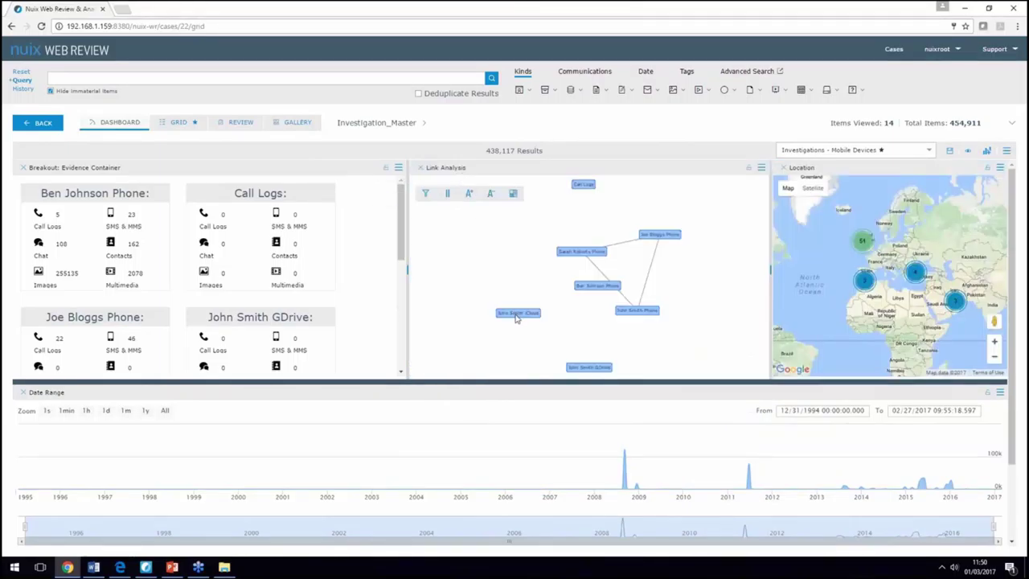
pyautogui.moveTo(518, 318)
# Show the case items as a grid and run the Installed Applications search from the Mobile Device workflows.
pyautogui.click(187, 125)
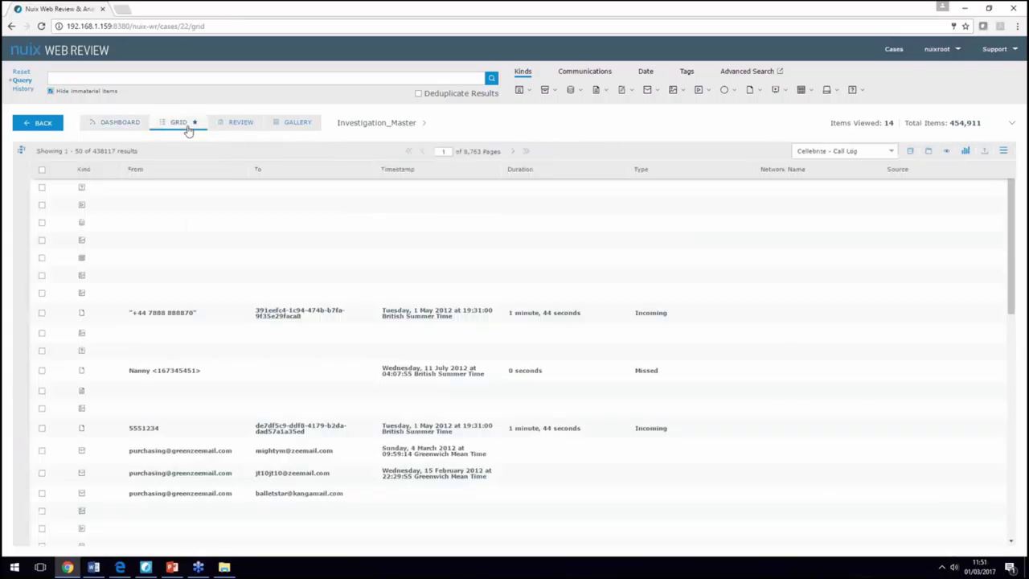
pyautogui.click(22, 151)
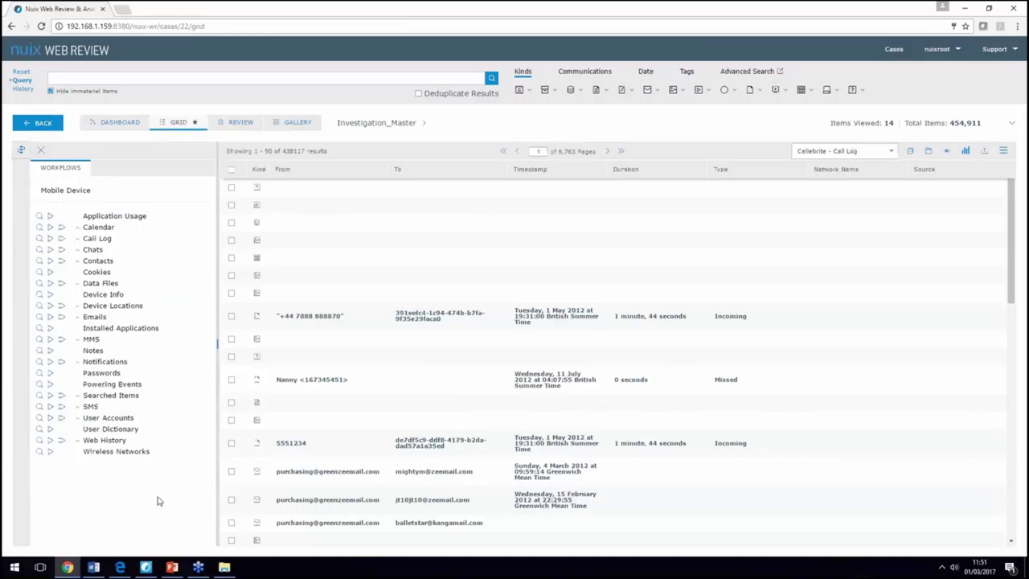
pyautogui.click(41, 330)
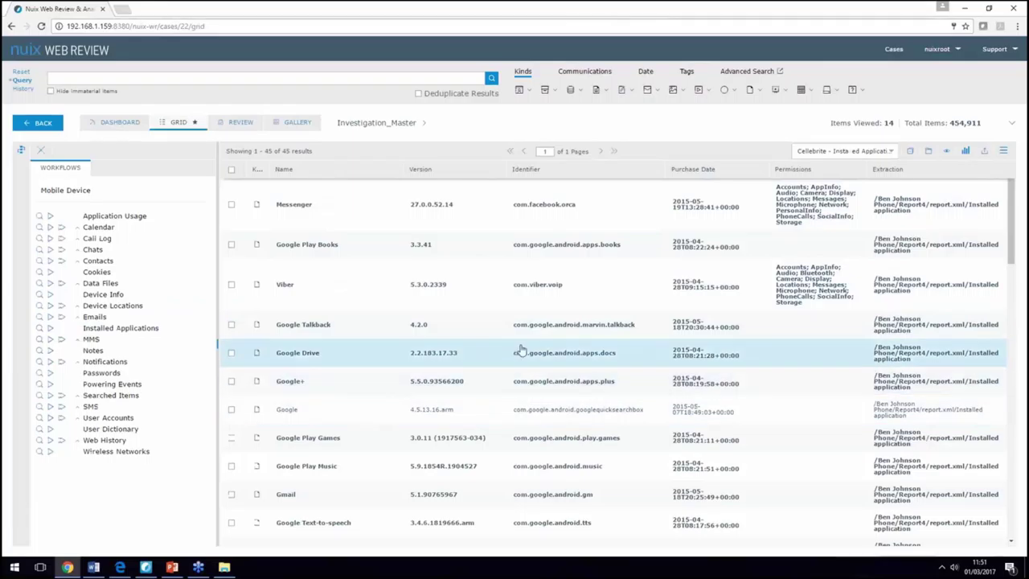
# Look through the list of installed applications, including their versions, identifiers, purchase dates and permissions.
pyautogui.scroll(-3, 505, 292)
pyautogui.scroll(-7, 507, 314)
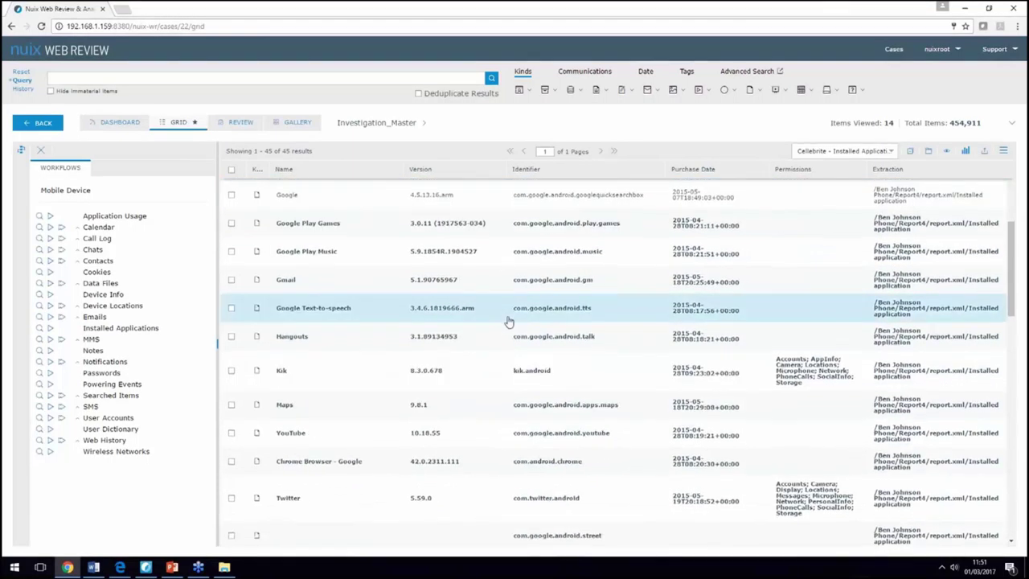
pyautogui.scroll(-2, 507, 337)
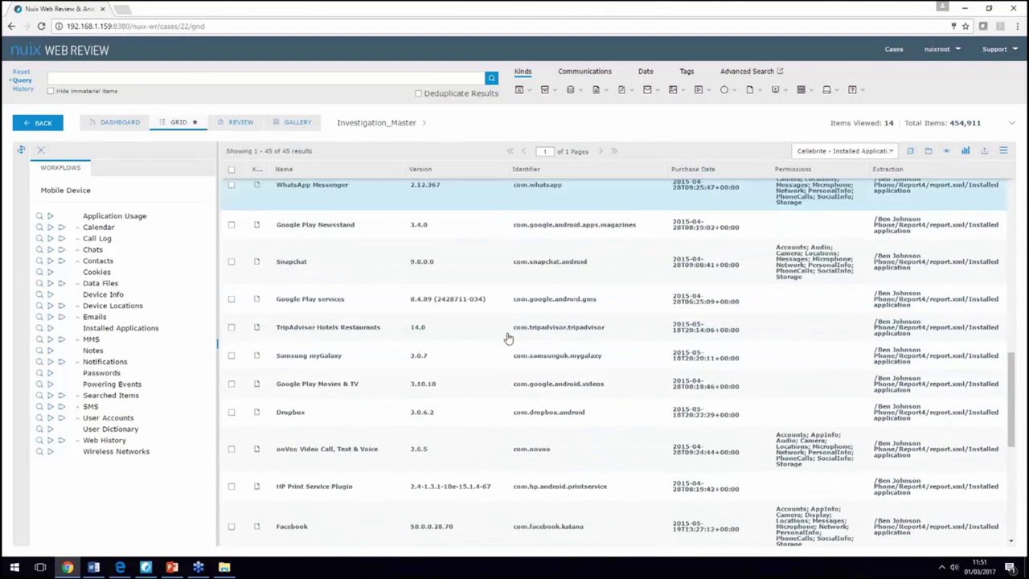
pyautogui.scroll(8, 507, 336)
pyautogui.scroll(3, 508, 336)
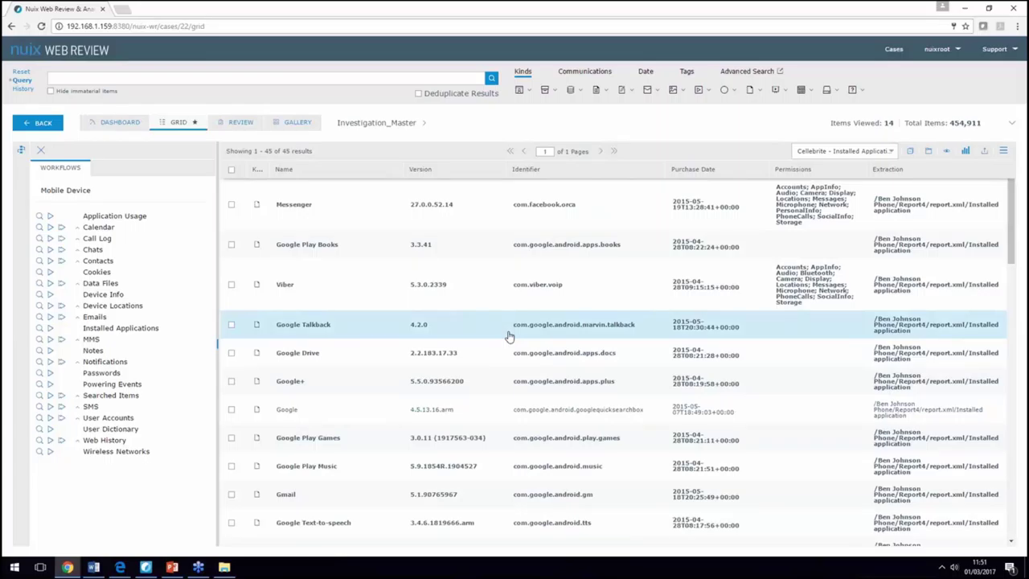
# Run the Call Log search from the Mobile Device workflows and open a Date Trending chart of its results.
pyautogui.click(40, 239)
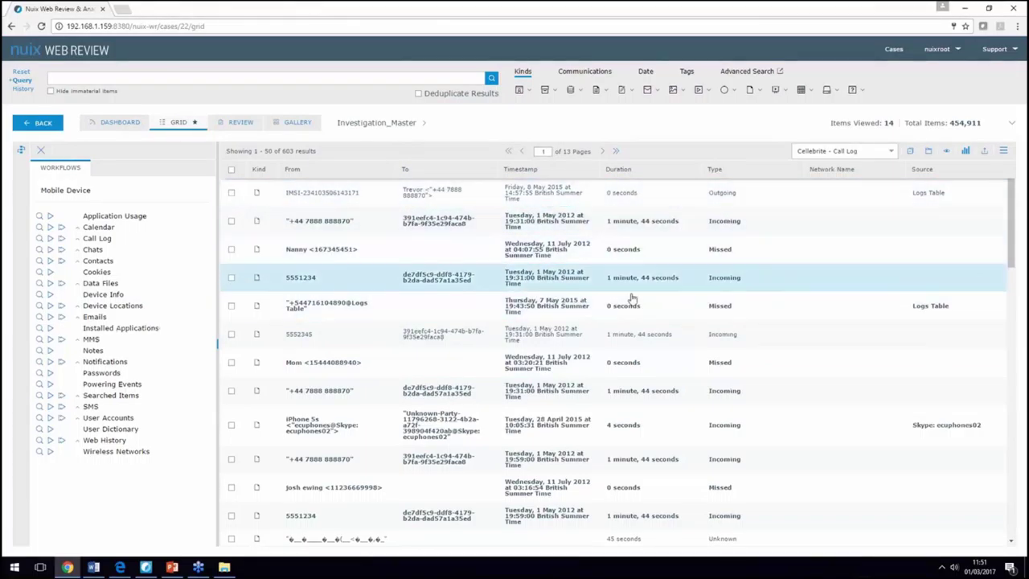
pyautogui.click(965, 153)
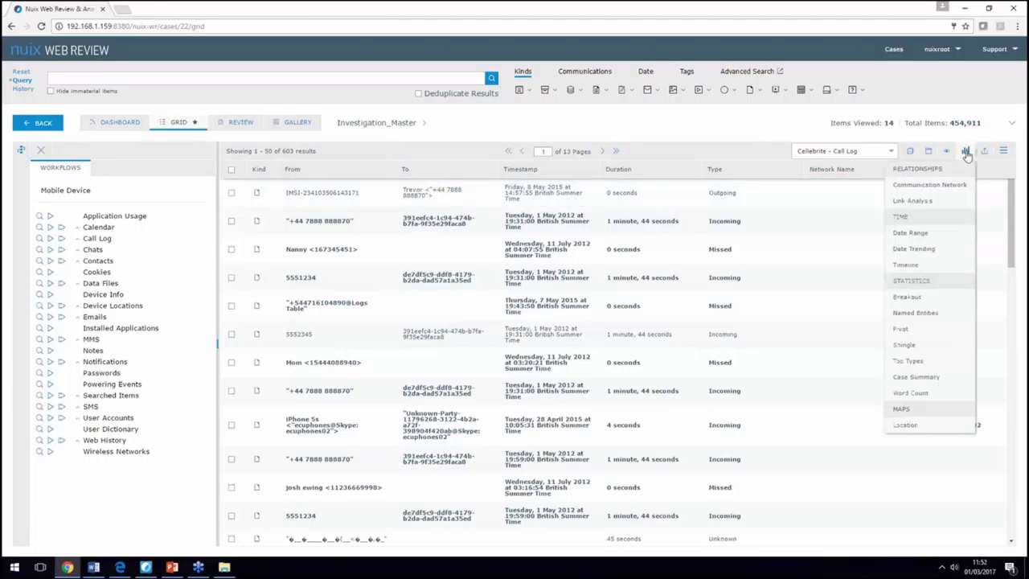
pyautogui.click(913, 250)
pyautogui.moveTo(271, 10); pyautogui.dragTo(647, 85)
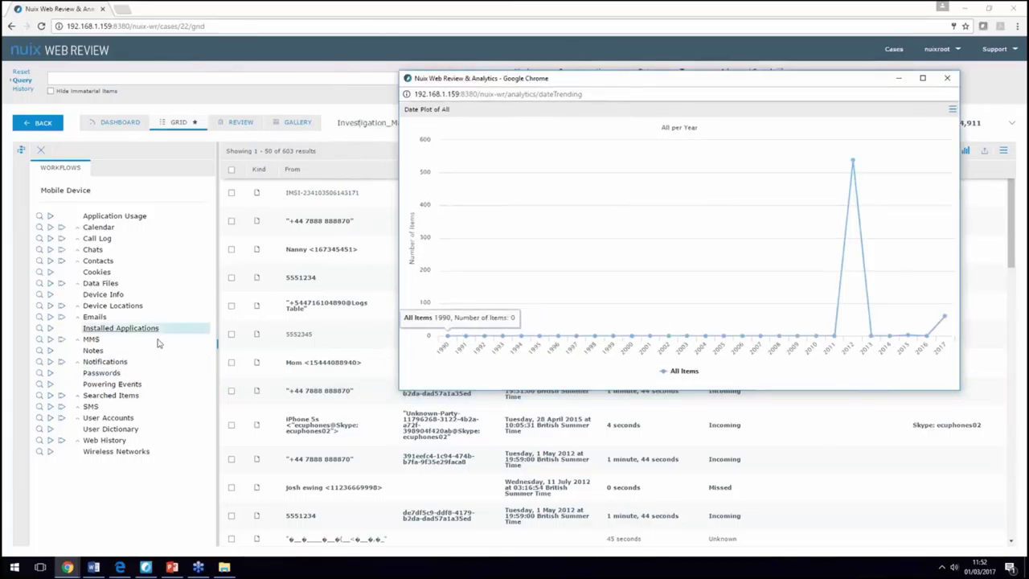
# Narrow the call log to 15 June 2012 by drilling through year, month and day in the Date Trending chart, and close the chart.
pyautogui.click(854, 161)
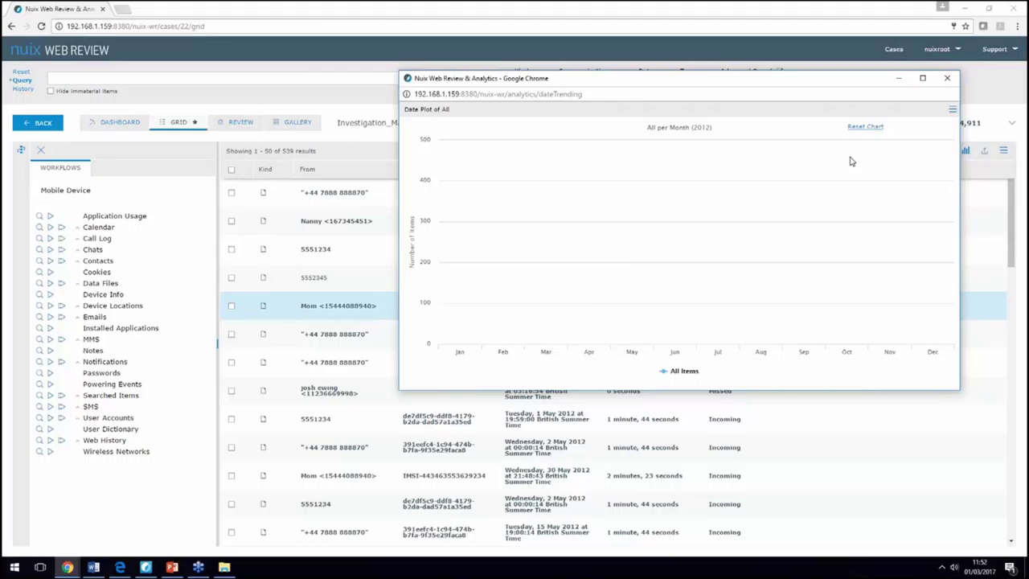
pyautogui.moveTo(724, 78); pyautogui.dragTo(769, 68)
pyautogui.moveTo(725, 182)
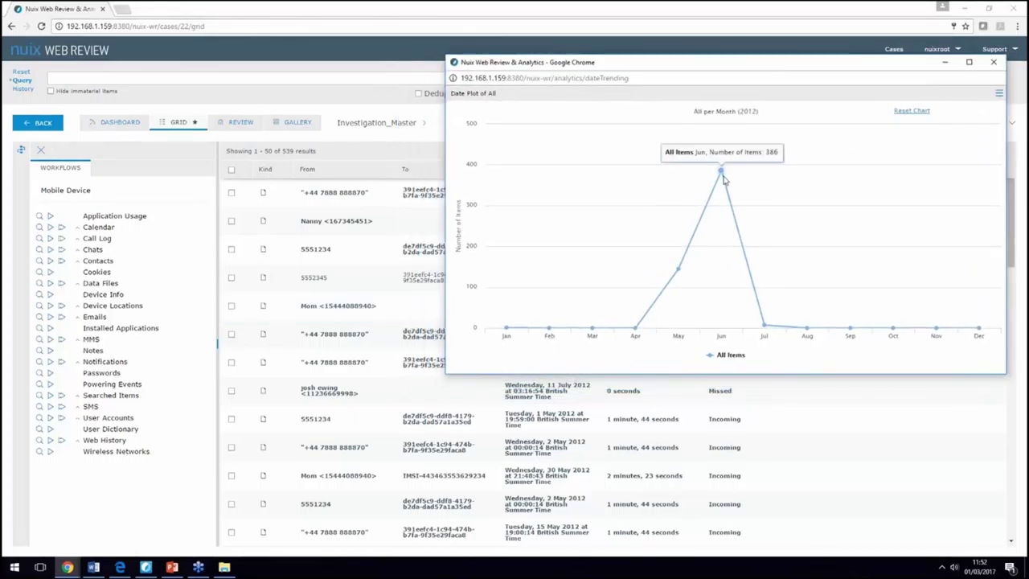
pyautogui.click(724, 181)
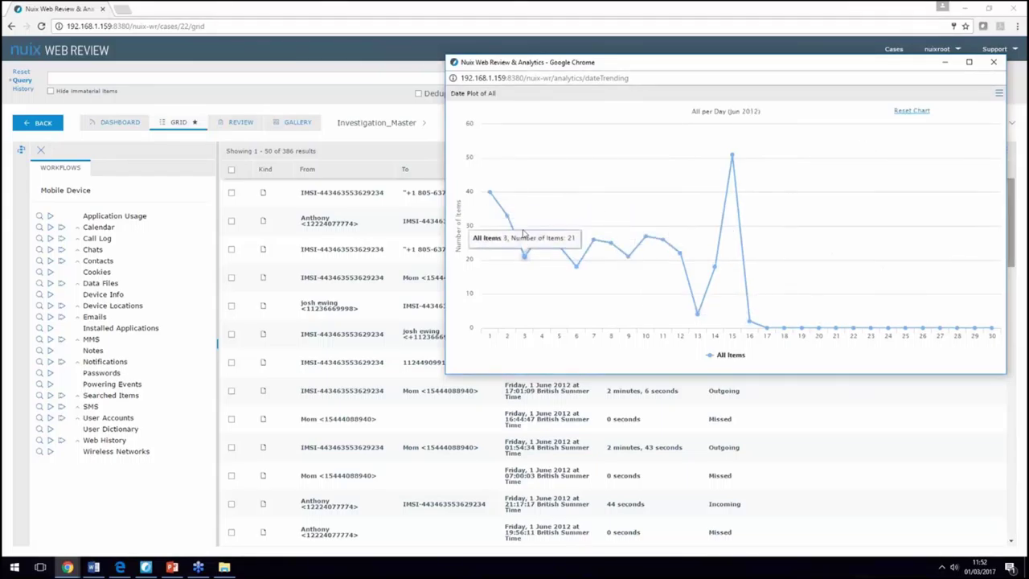
pyautogui.click(732, 157)
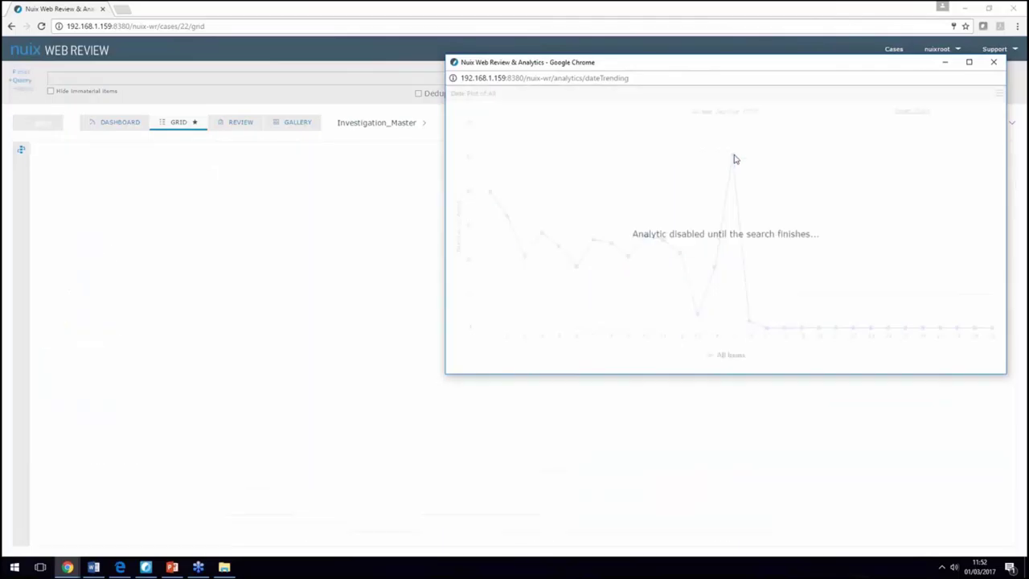
pyautogui.click(994, 62)
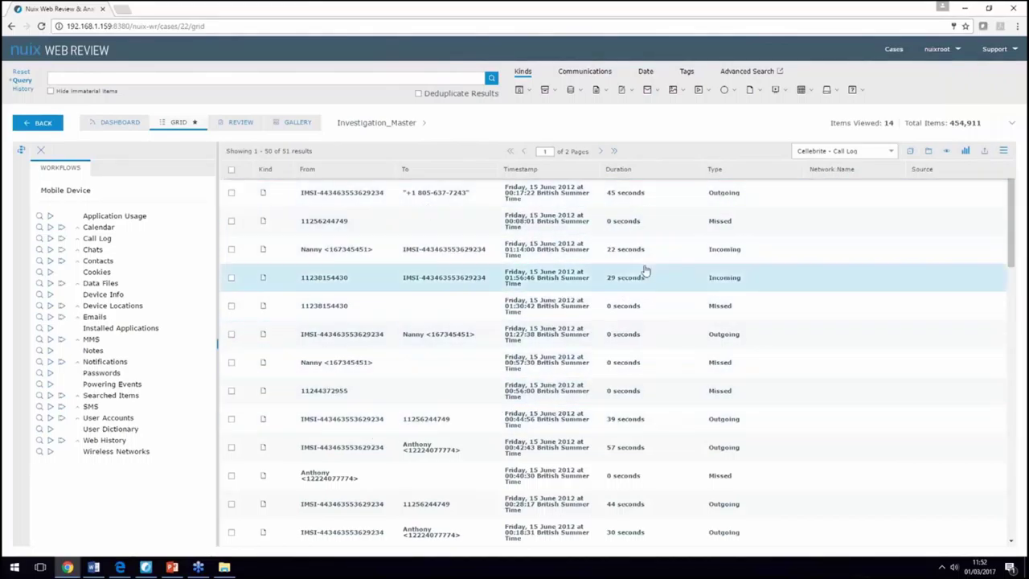
# Examine the Communication Network of the filtered calls around the central IMSI node, and close the network window.
pyautogui.click(964, 151)
pyautogui.click(932, 186)
pyautogui.moveTo(344, 17); pyautogui.dragTo(730, 124)
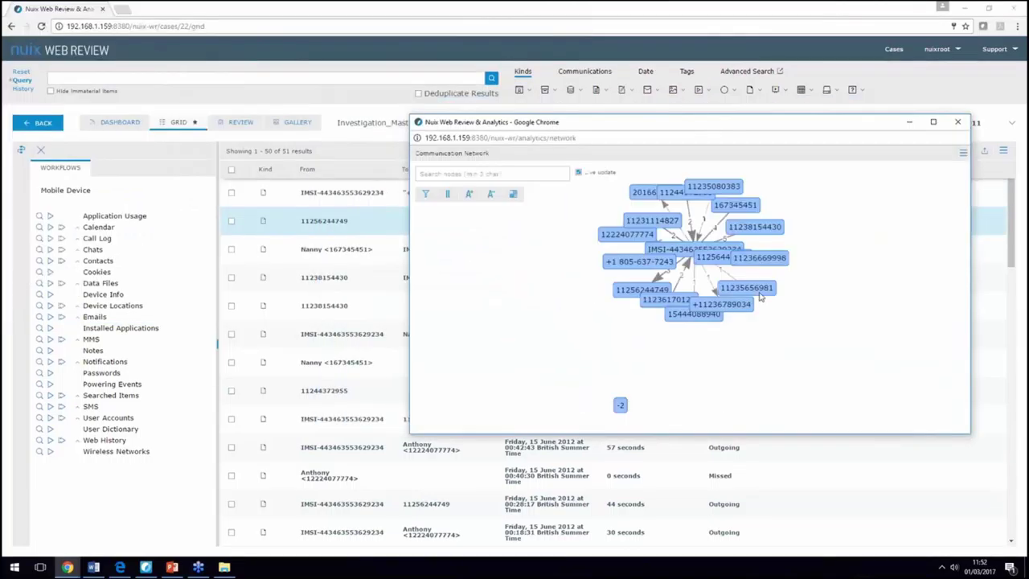
pyautogui.scroll(4, 671, 273)
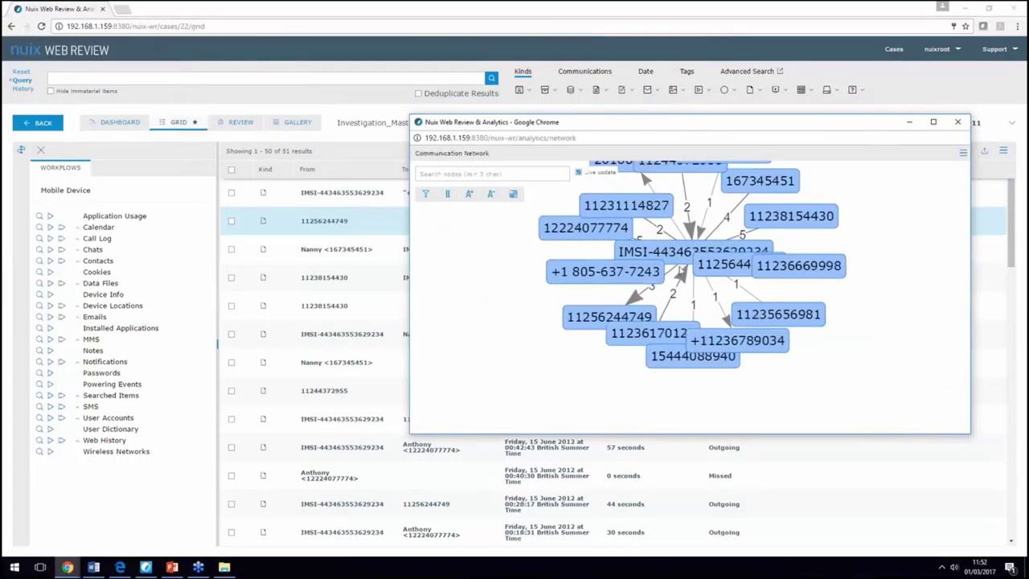
pyautogui.moveTo(668, 270); pyautogui.dragTo(644, 303)
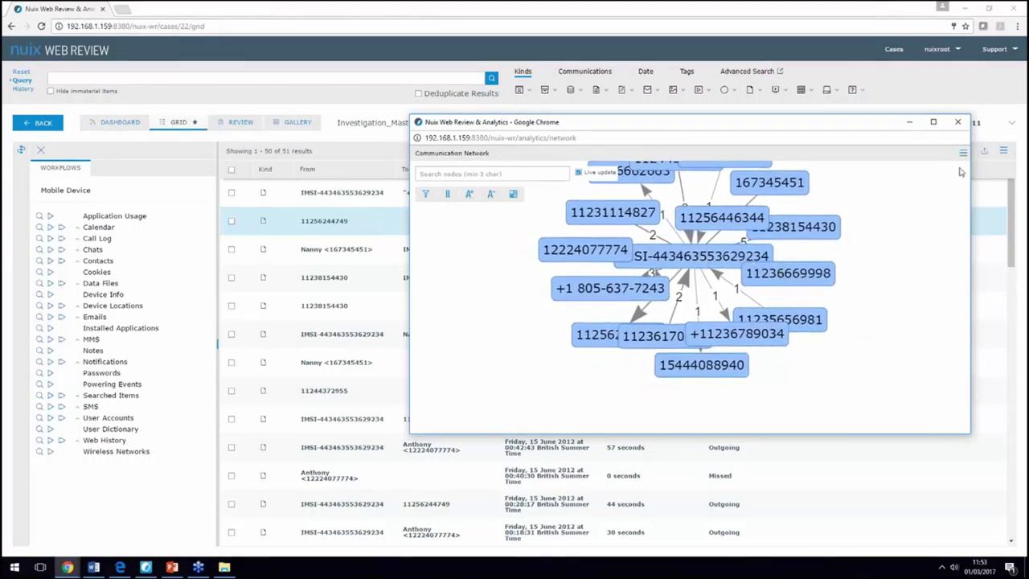
pyautogui.click(959, 122)
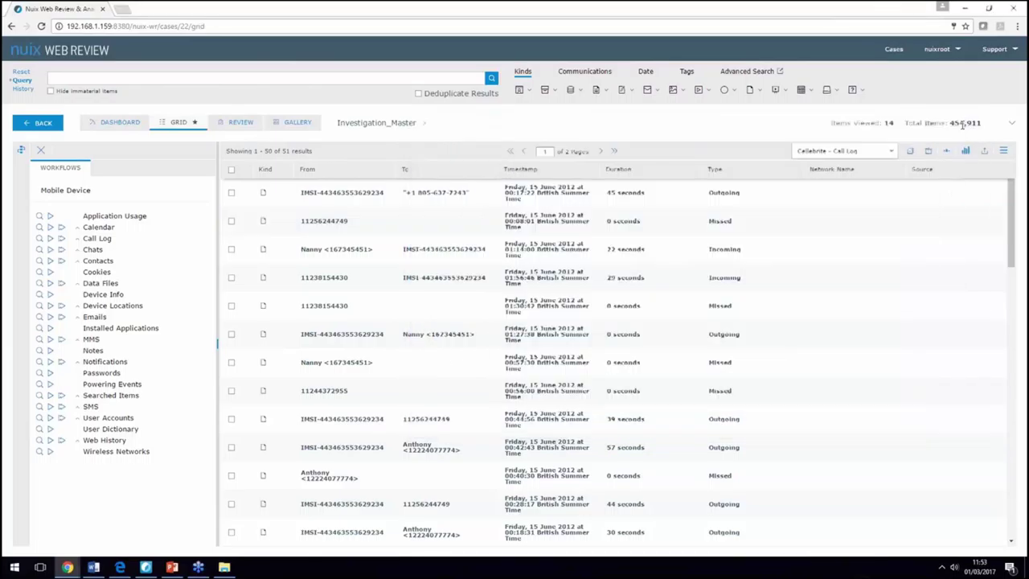